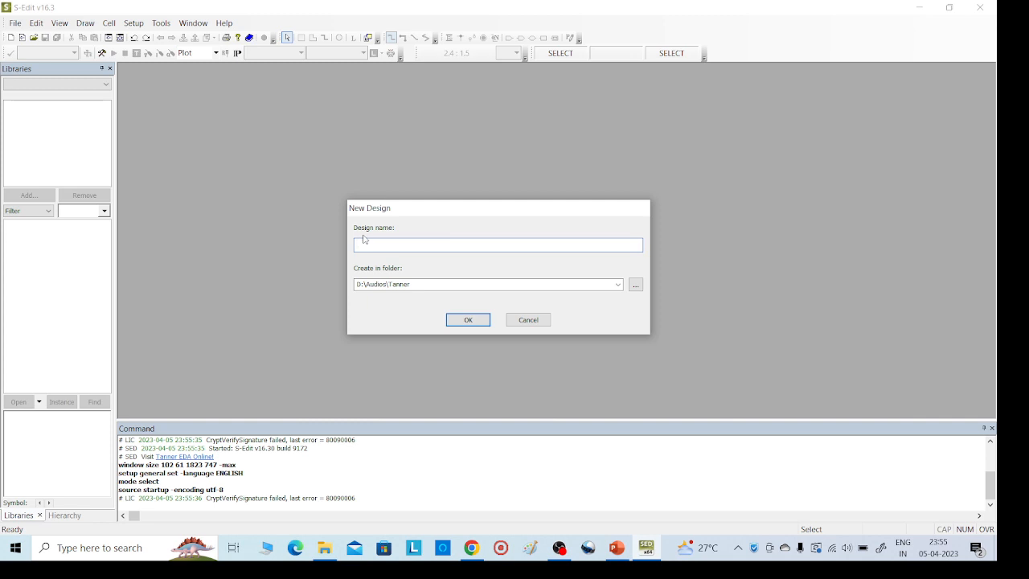
Create a new design named rinv in the folder D:\Audios\Tanner.
type("f")
type("inv")
left_click(463, 318)
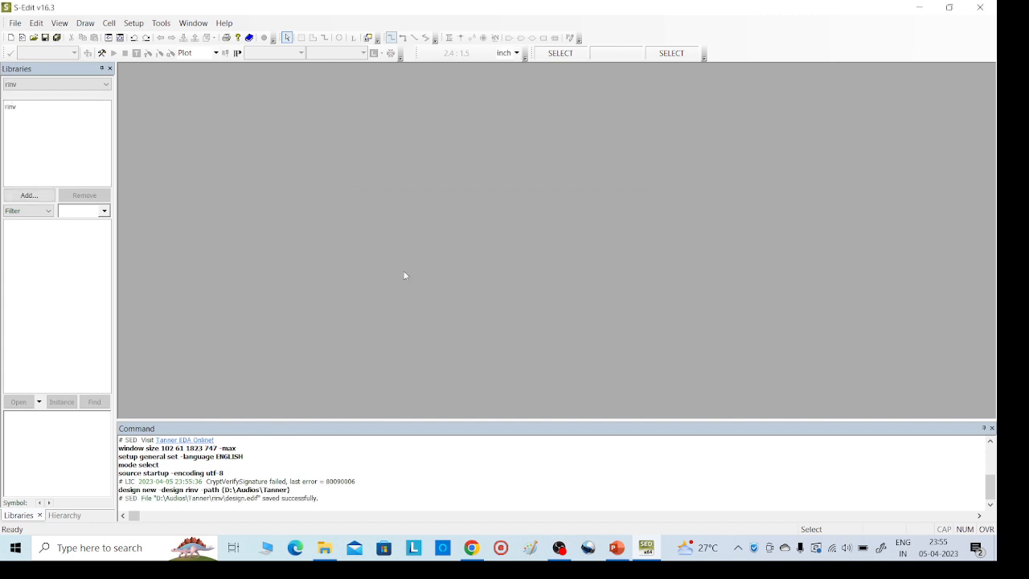
Add the Generic_250nm_AnalogLib library from its Generic_250nm process folder to the rinv design.
left_click(11, 107)
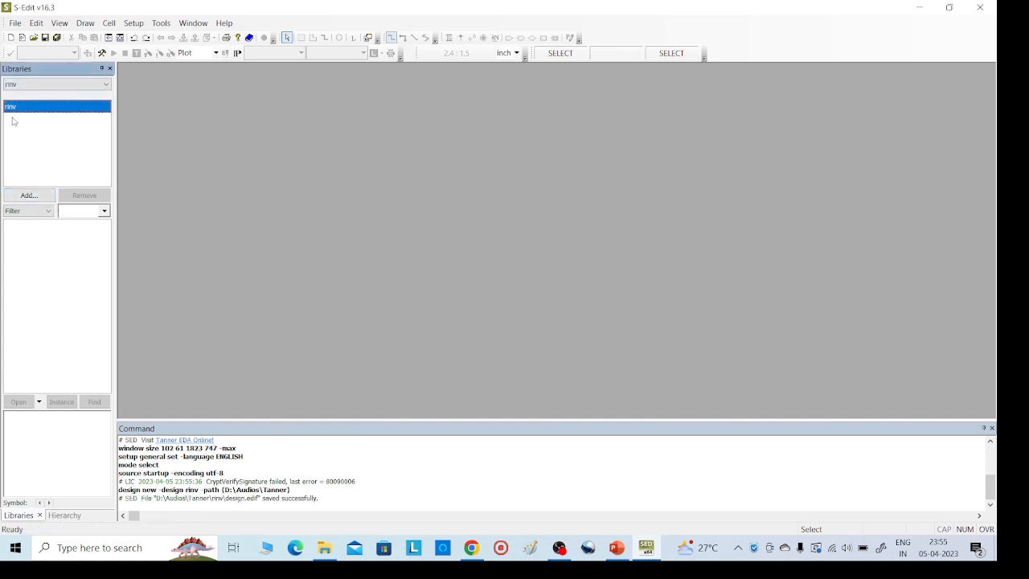
left_click(29, 195)
left_click(617, 269)
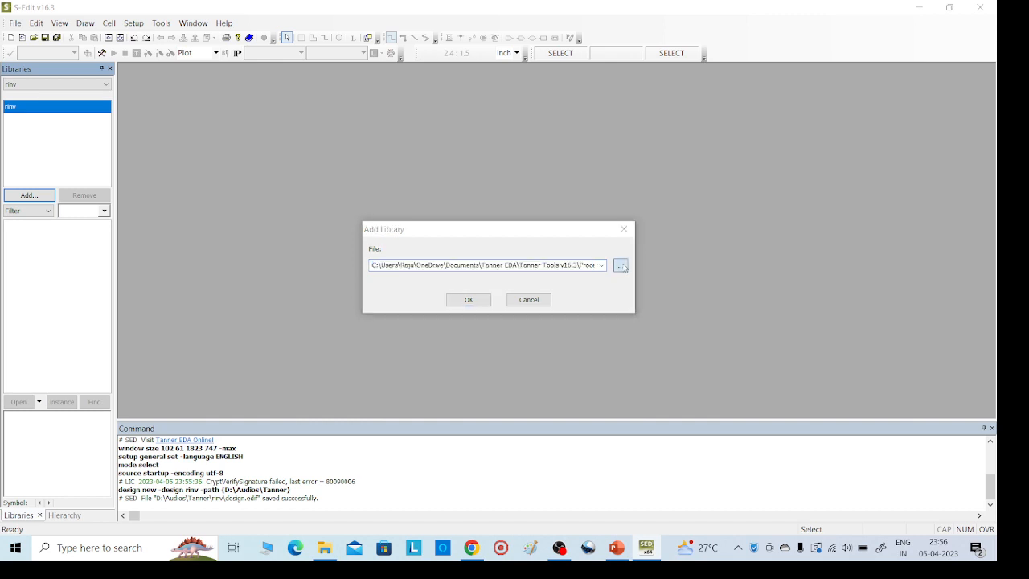
left_click(368, 125)
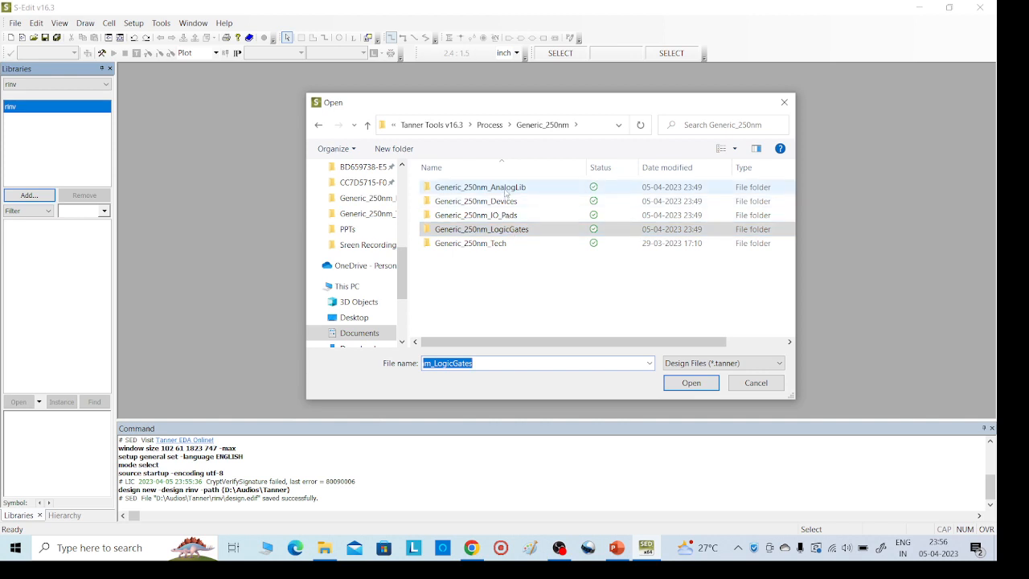
double_click(505, 190)
left_click(488, 231)
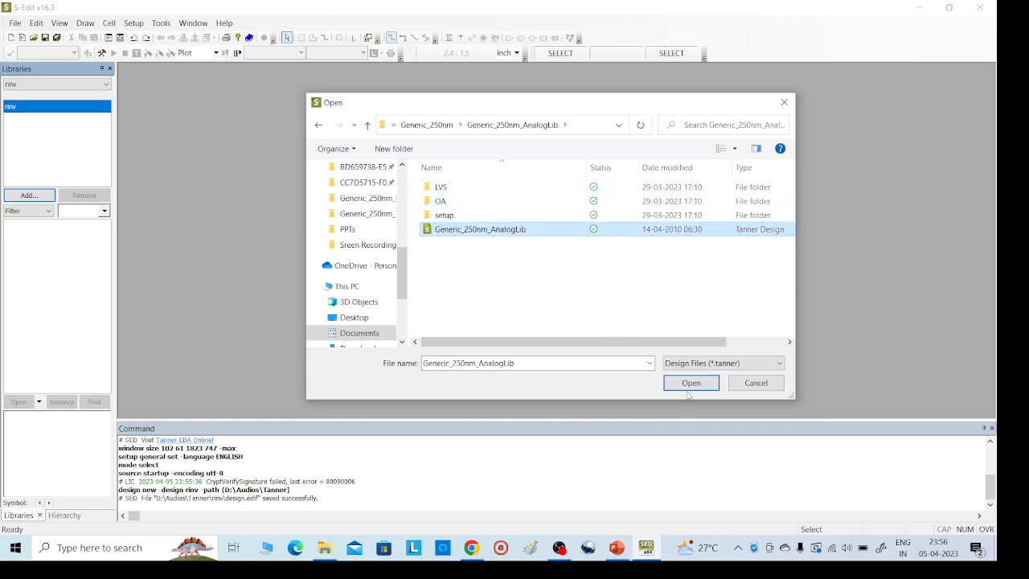
left_click(688, 387)
left_click(470, 300)
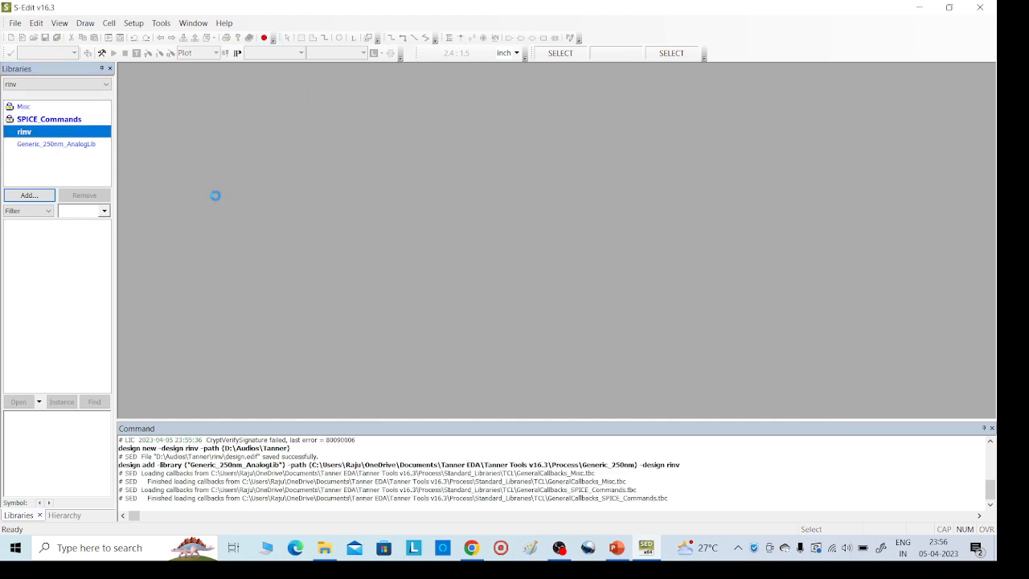
Try to add the Generic_250nm_Devices library from the Generic_250nm process folder to the rinv design.
left_click(32, 198)
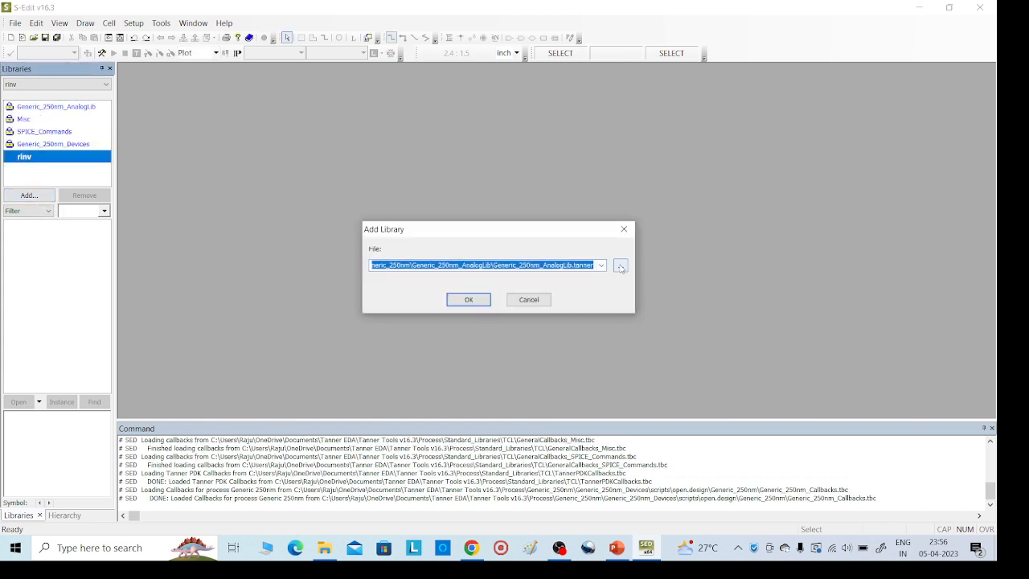
left_click(620, 267)
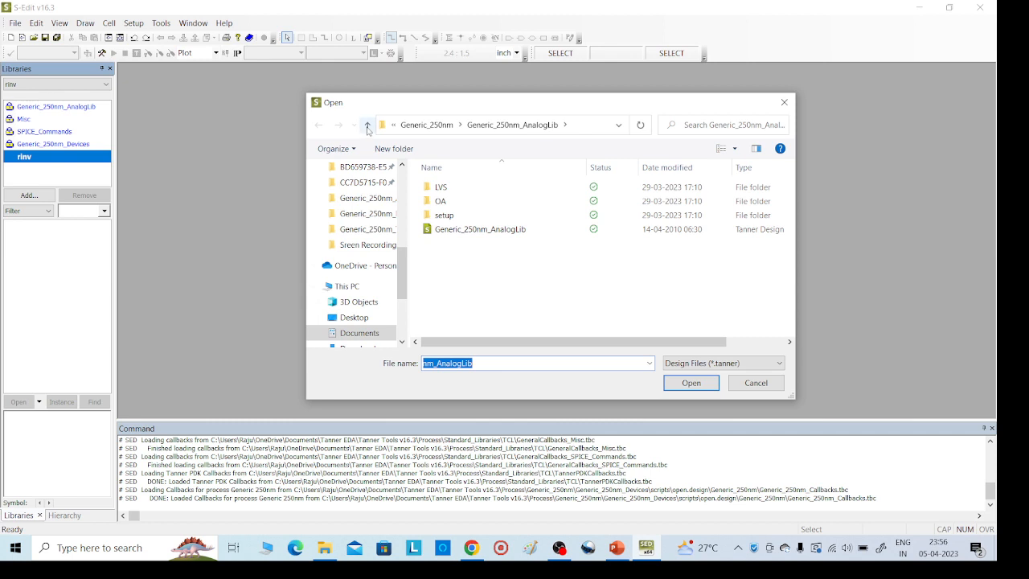
left_click(367, 126)
double_click(485, 202)
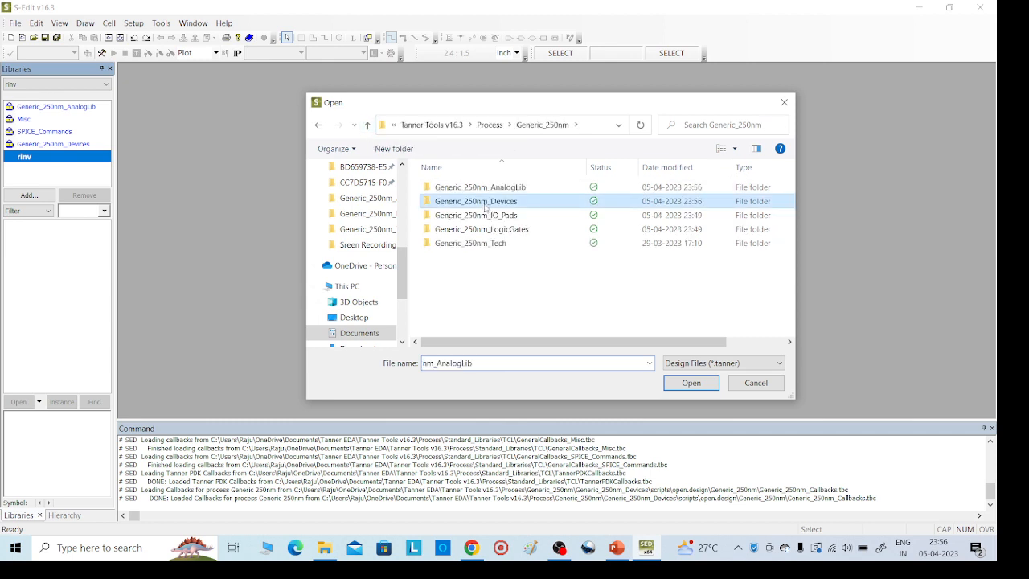
left_click(473, 215)
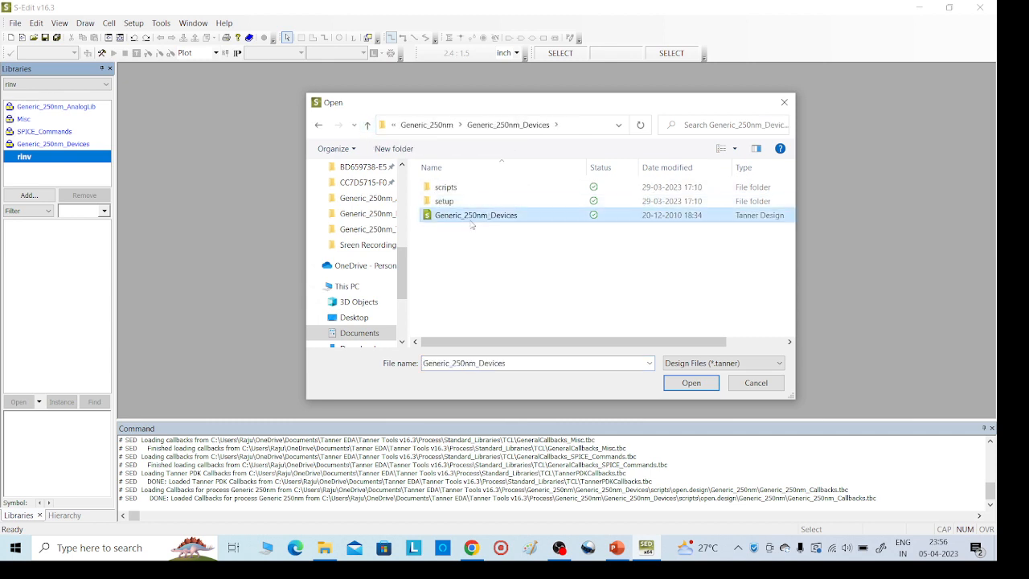
left_click(682, 384)
left_click(480, 300)
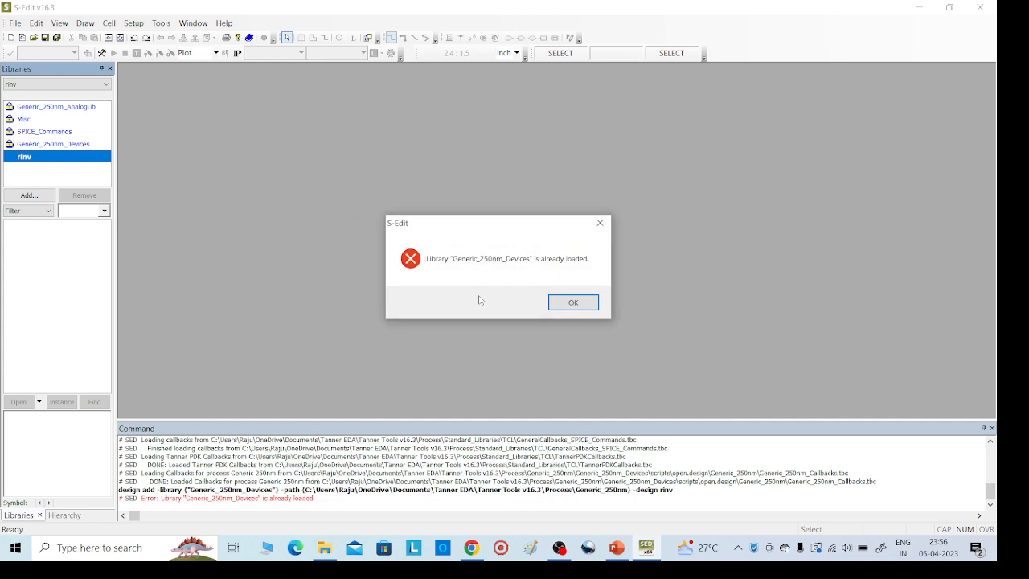
left_click(561, 302)
Add the Generic_250nm_IO_Pads library from its Generic_250nm process folder to the rinv design.
left_click(43, 200)
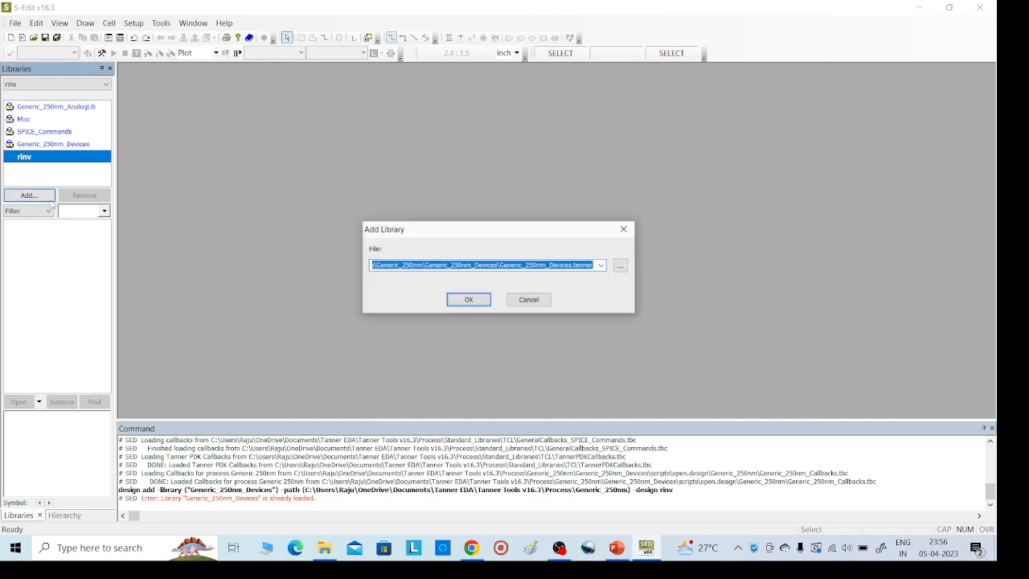
left_click(620, 267)
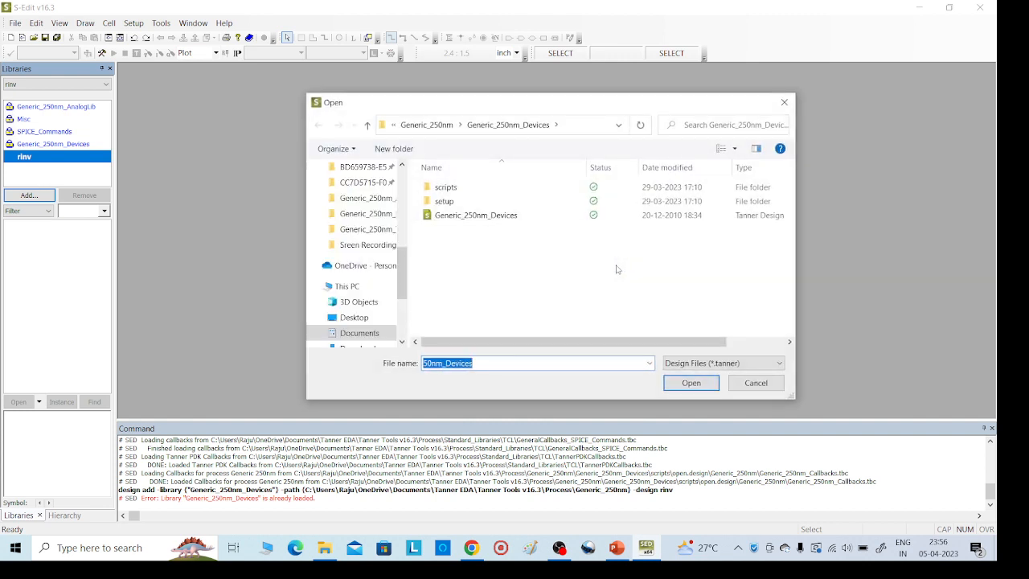
left_click(367, 125)
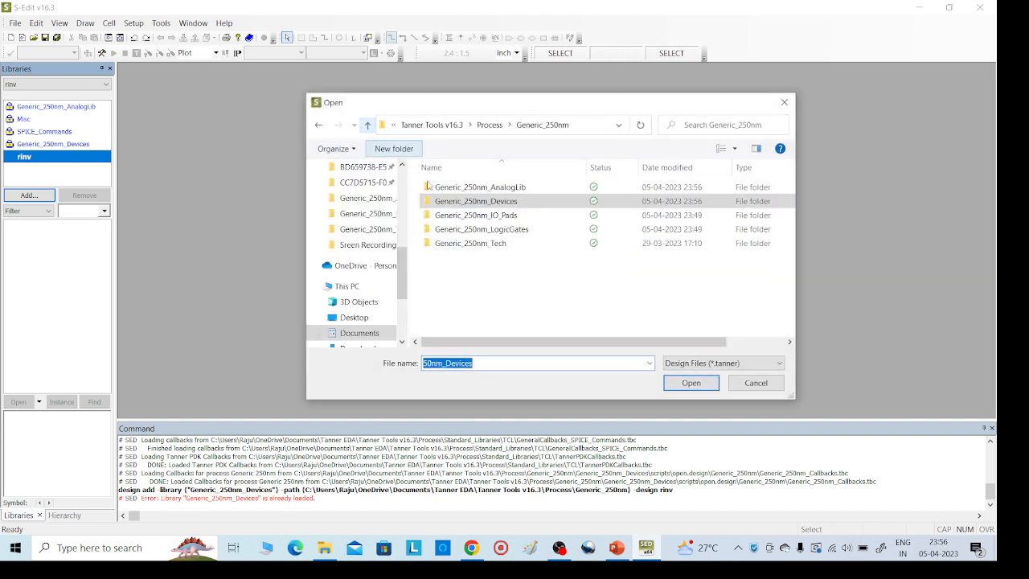
double_click(511, 215)
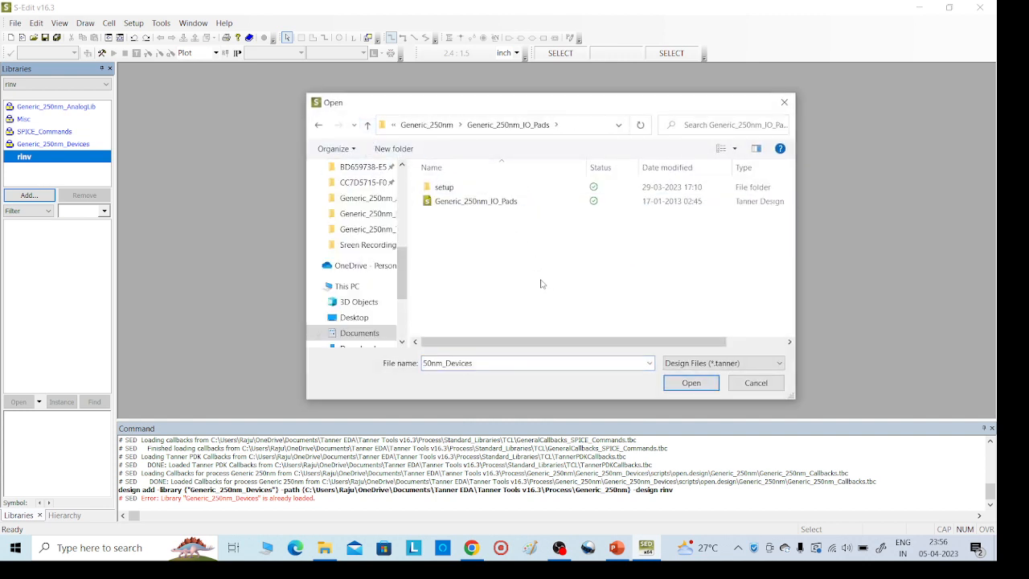
left_click(490, 201)
left_click(681, 384)
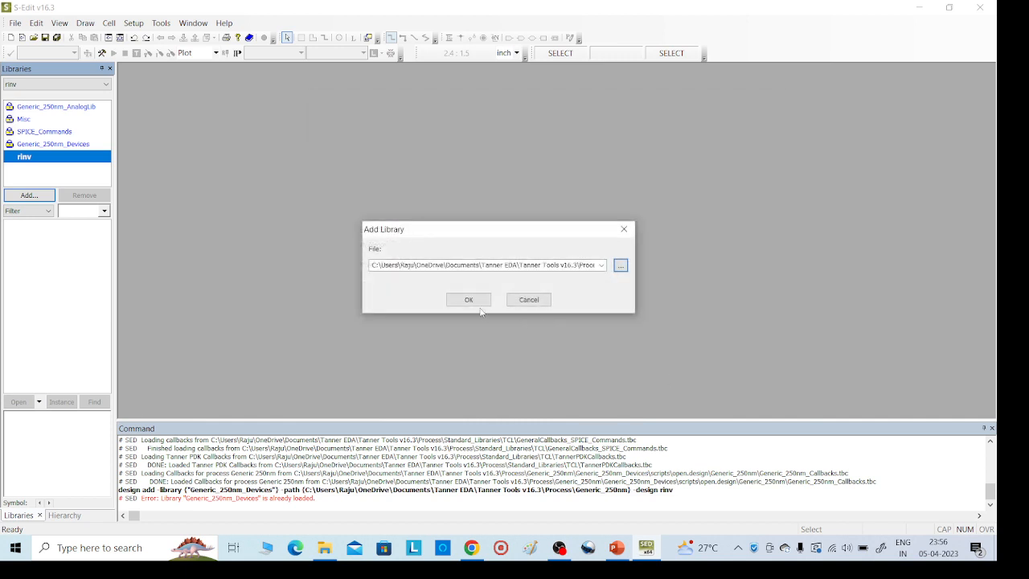
left_click(472, 299)
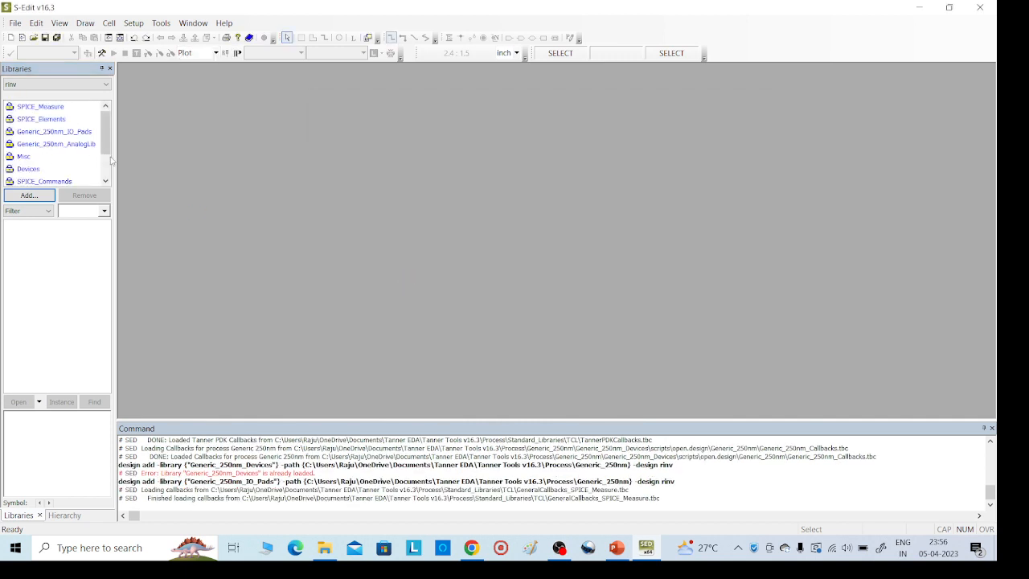
Add the Generic_250nm_LogicGates library from its Generic_250nm process folder to the rinv design.
left_click(40, 198)
left_click(621, 267)
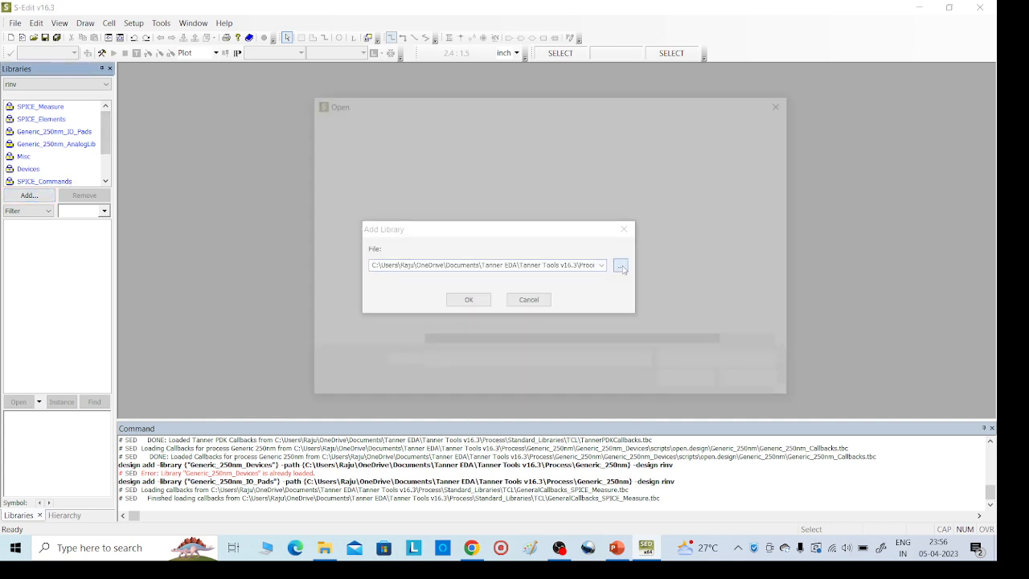
left_click(368, 124)
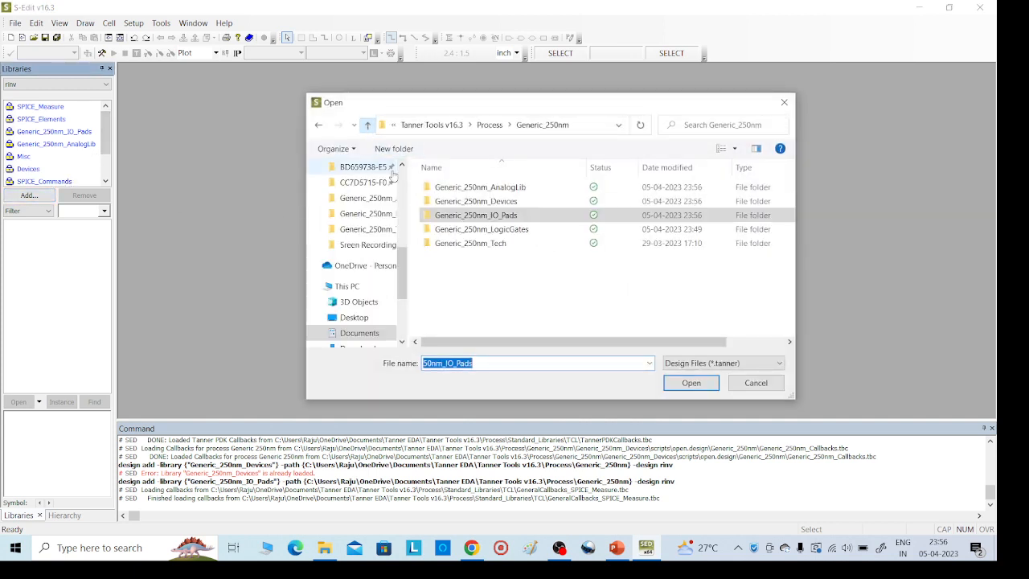
double_click(492, 231)
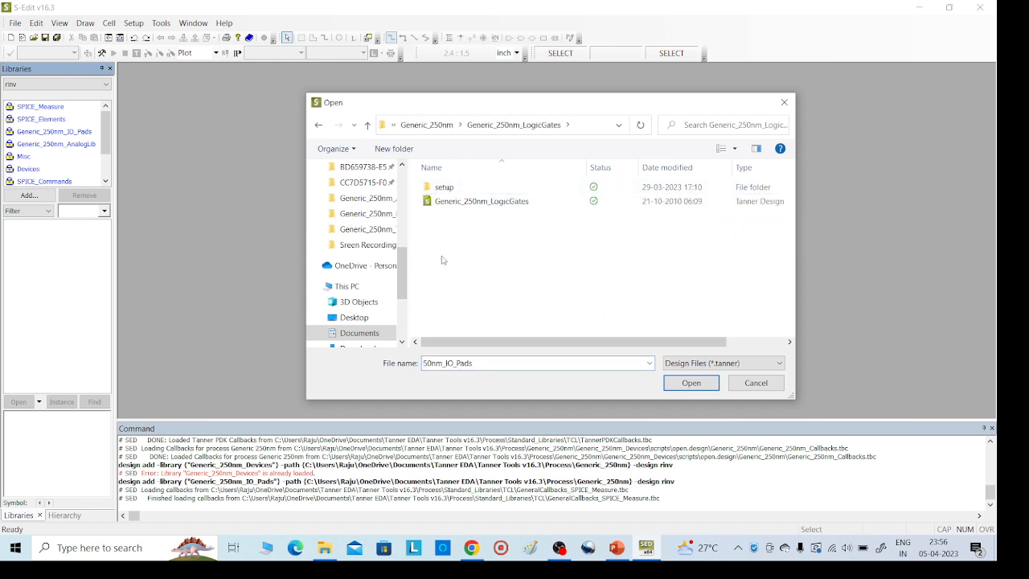
left_click(494, 205)
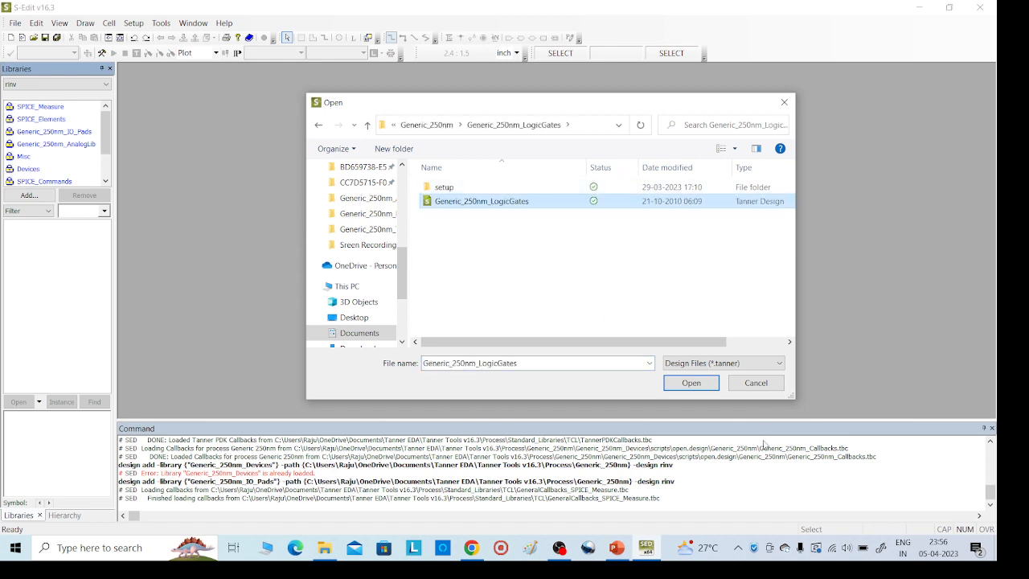
left_click(690, 384)
left_click(470, 300)
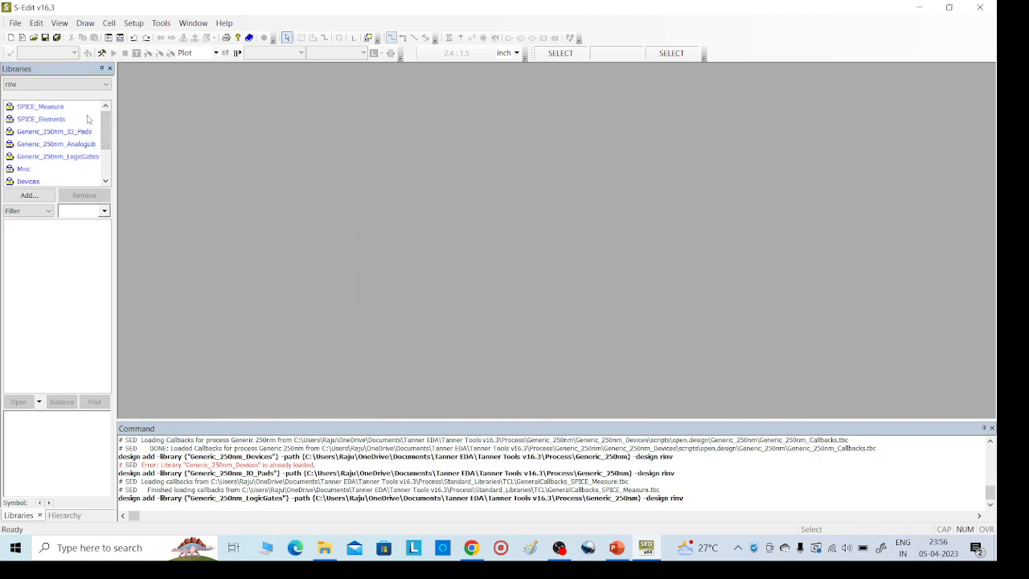
Create a schematic view for a new cell named ninv in the rinv design and maximize its window.
left_click(110, 23)
left_click(138, 36)
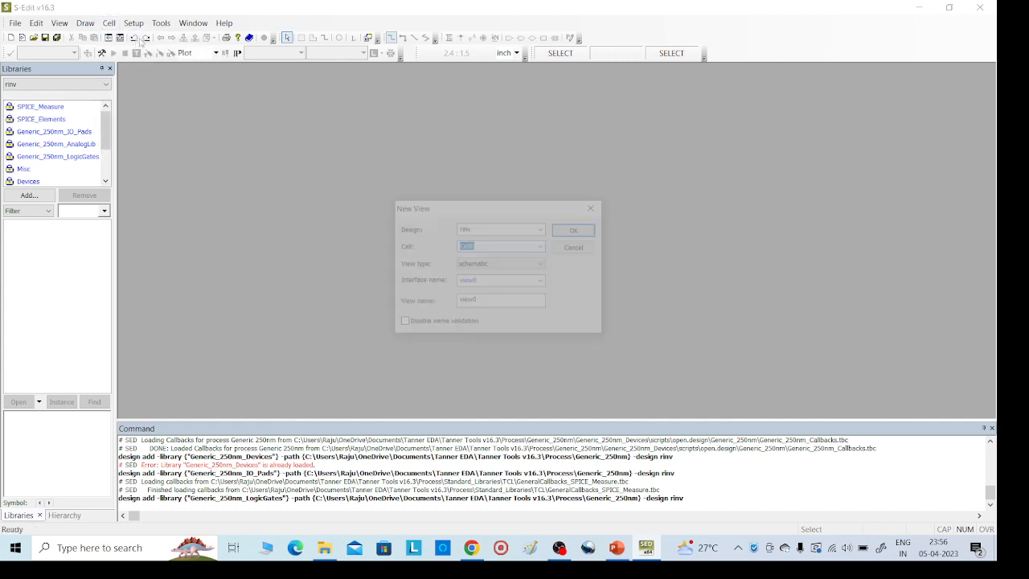
left_click(485, 246)
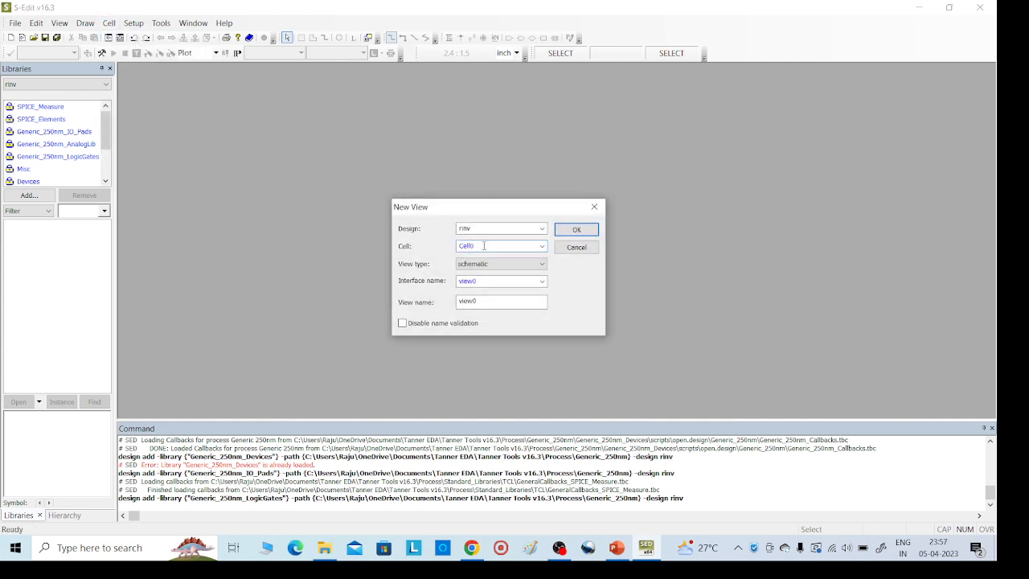
left_click_drag(471, 246, 459, 246)
type("rinv")
left_click(573, 230)
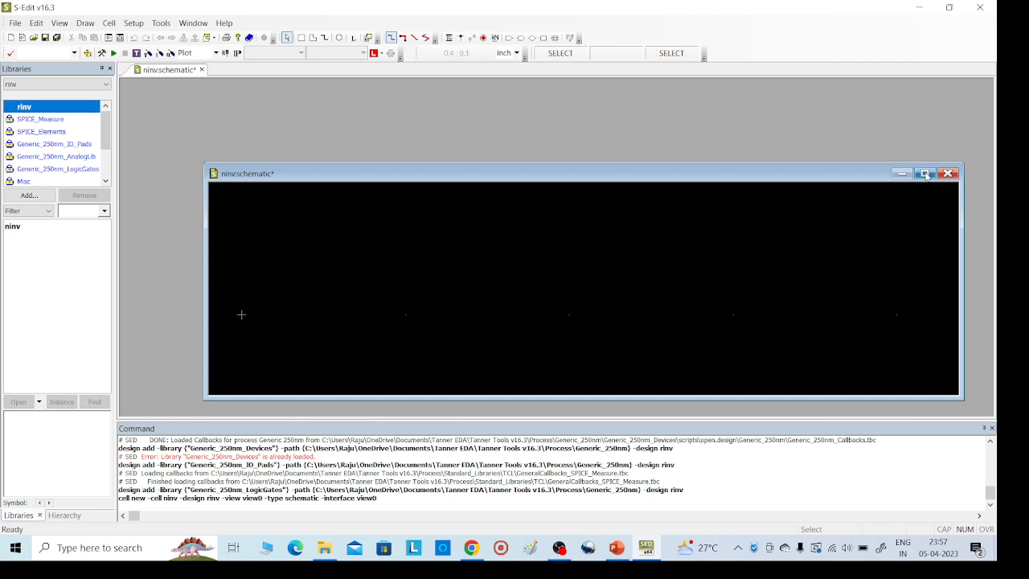
left_click(925, 174)
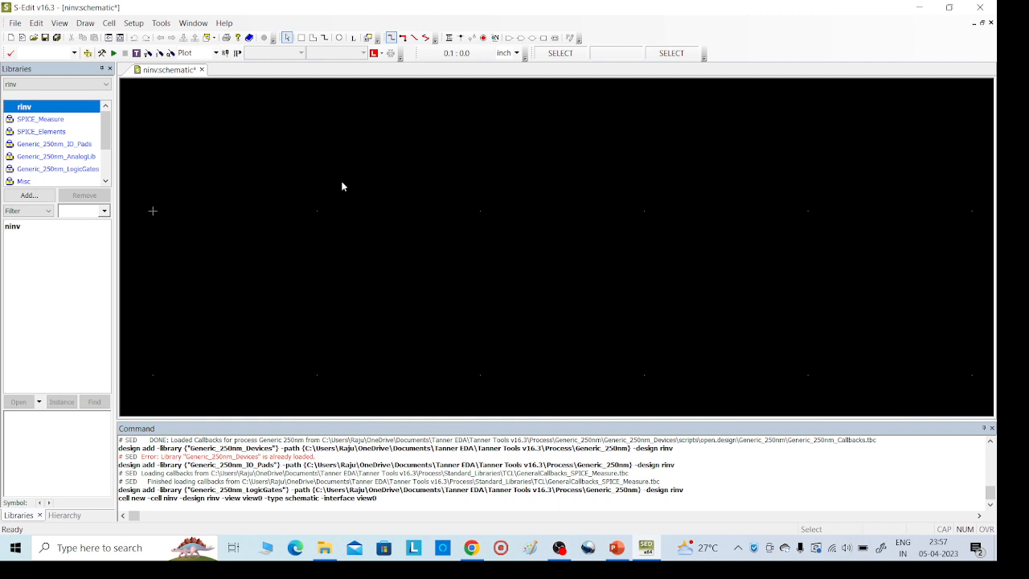
Place one PMOS_2_5v instance from the Generic_250nm_Devices library in the schematic at about (-1.4, 0.4).
left_click(14, 228)
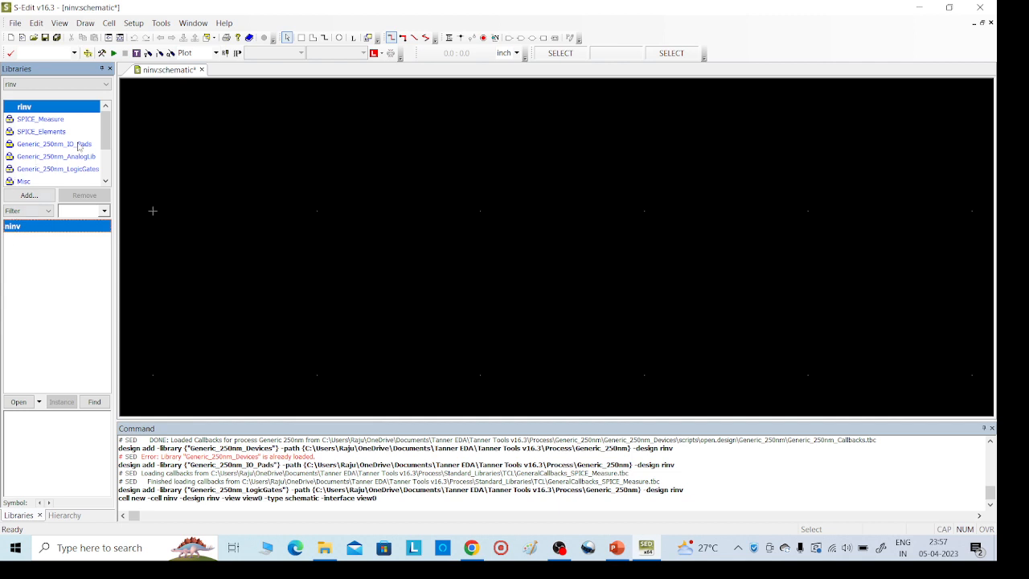
left_click_drag(105, 128, 104, 155)
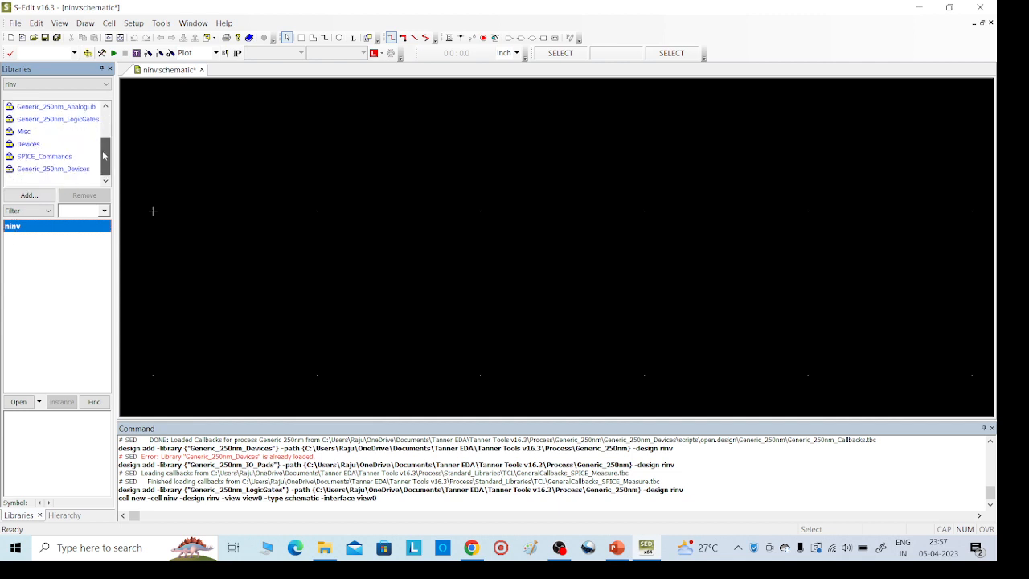
left_click(30, 171)
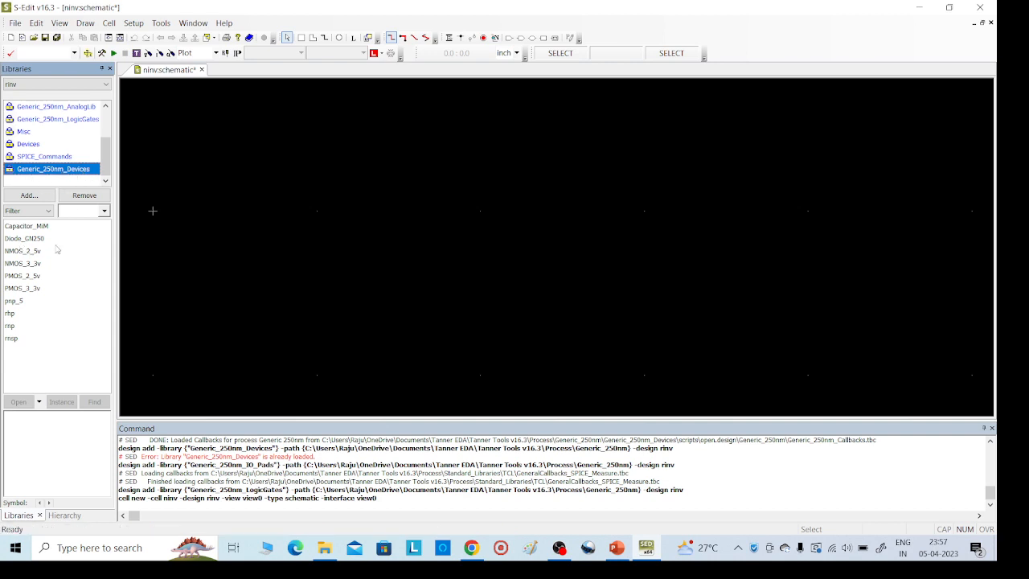
left_click(18, 276)
left_click(62, 402)
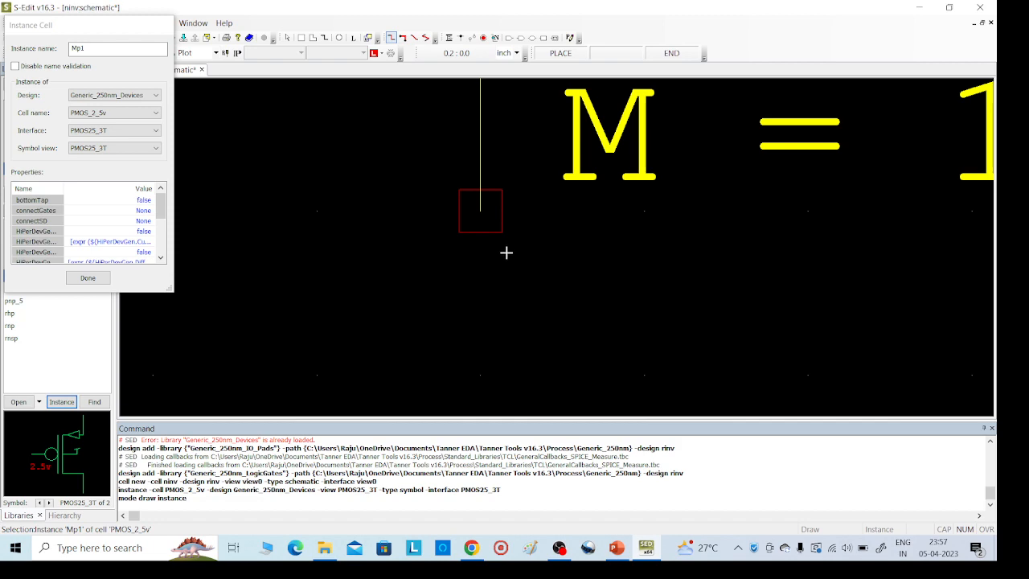
scroll(507, 252, "down", 8)
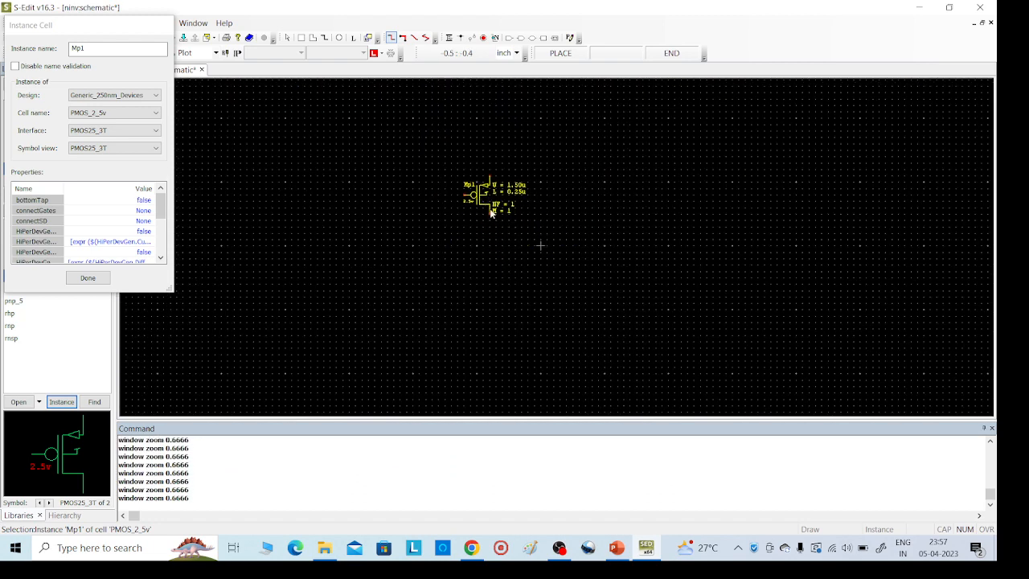
left_click(448, 218)
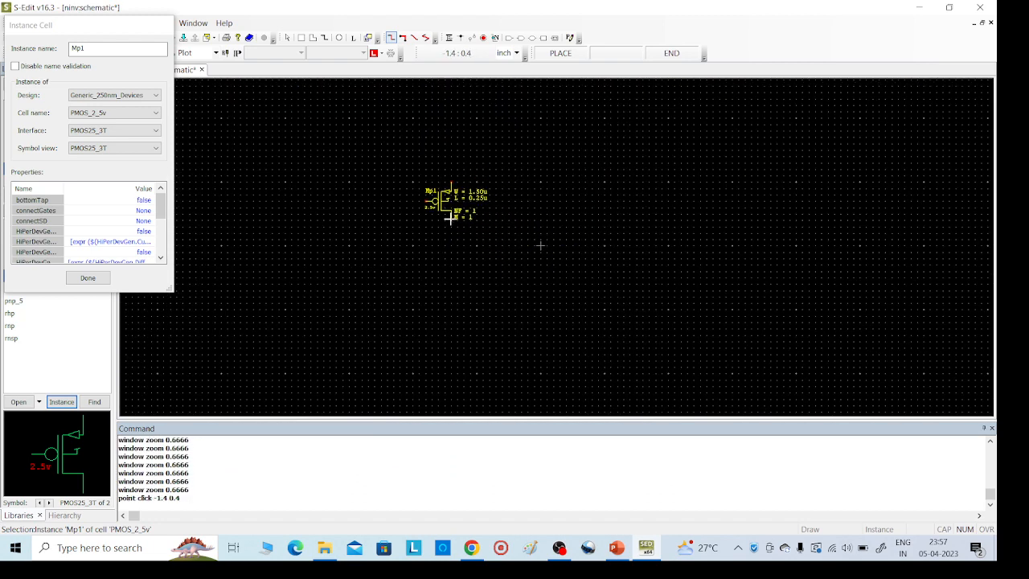
key("Escape")
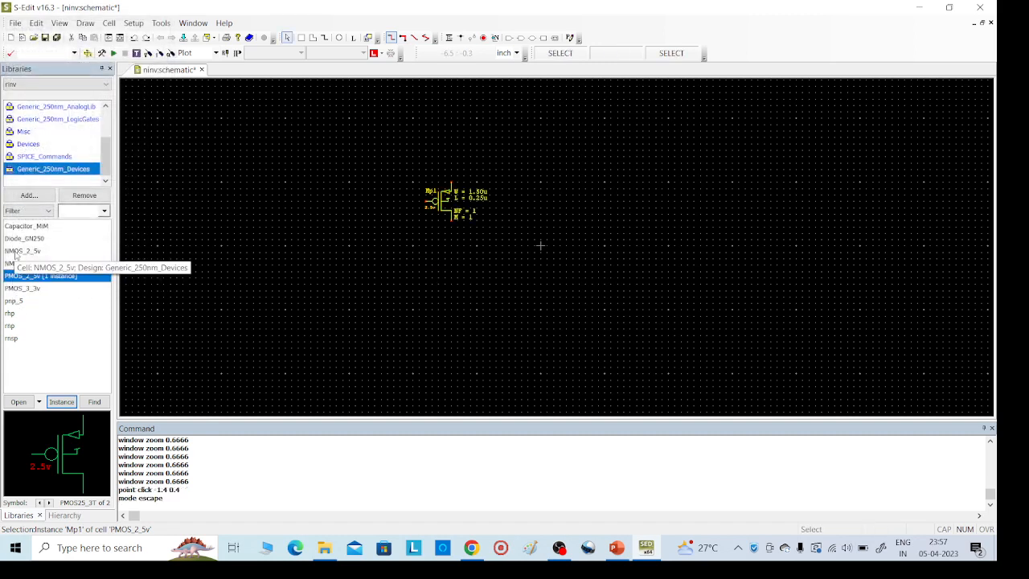
Place an NMOS_2_5v instance from Generic_250nm_Devices directly below the PMOS transistor at about (-1.4, -1.4).
left_click(16, 251)
left_click(61, 401)
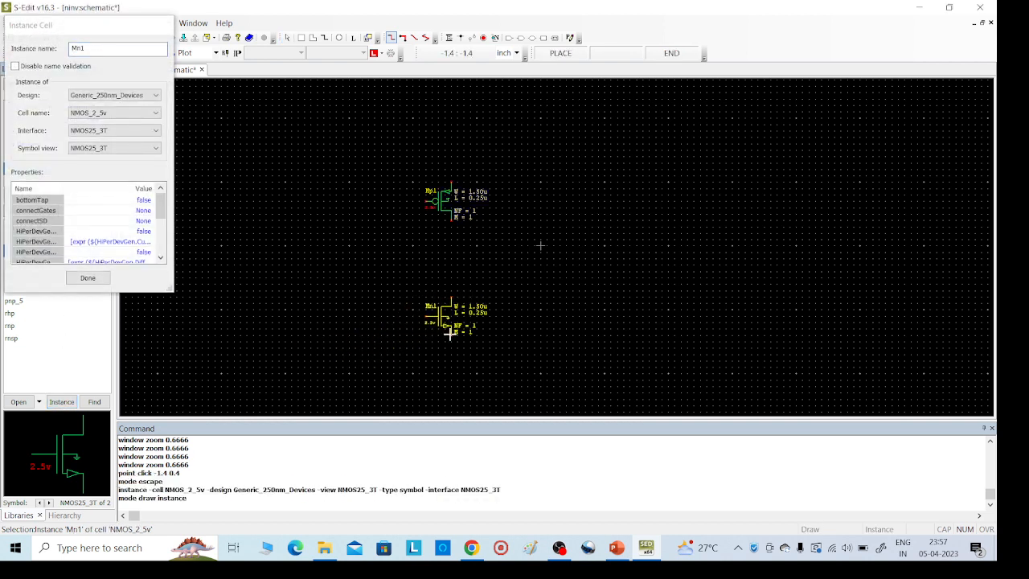
left_click(449, 333)
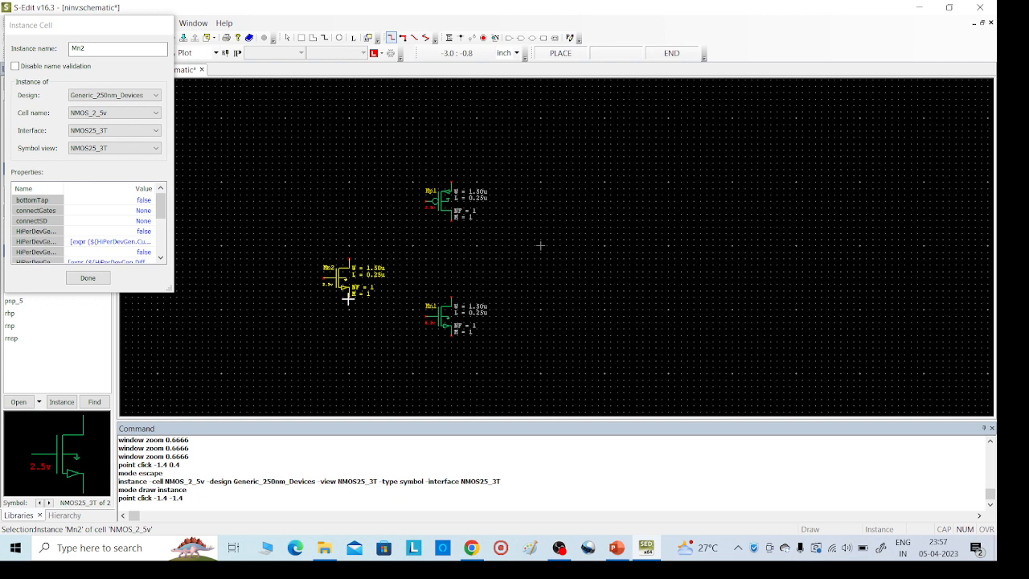
Place three Gnd instances from the Misc library: one below the NMOS at (-1.4, -1.9), the others at (3.2, 0.1) and (5.1, 0.2).
key("Escape")
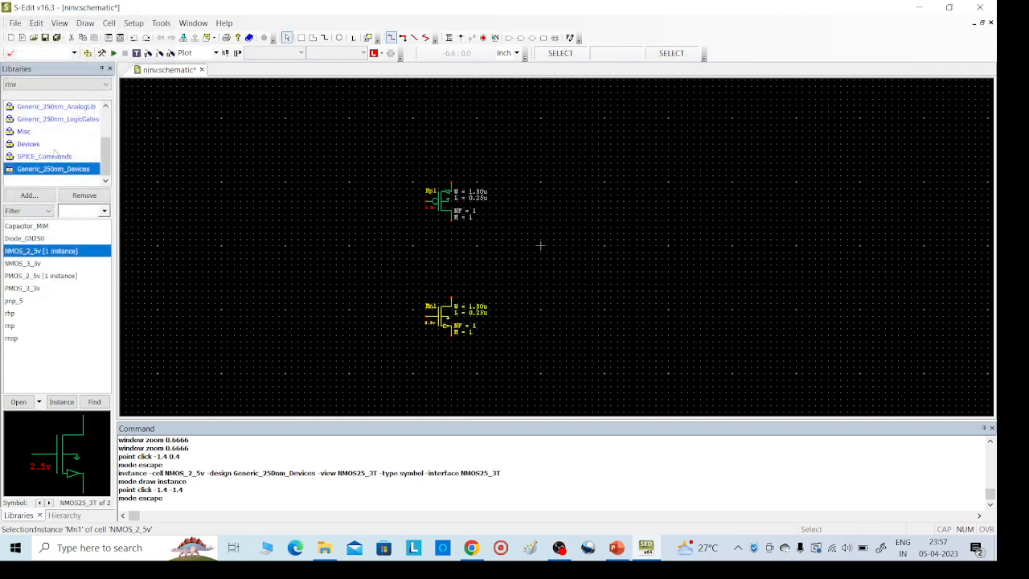
left_click(26, 132)
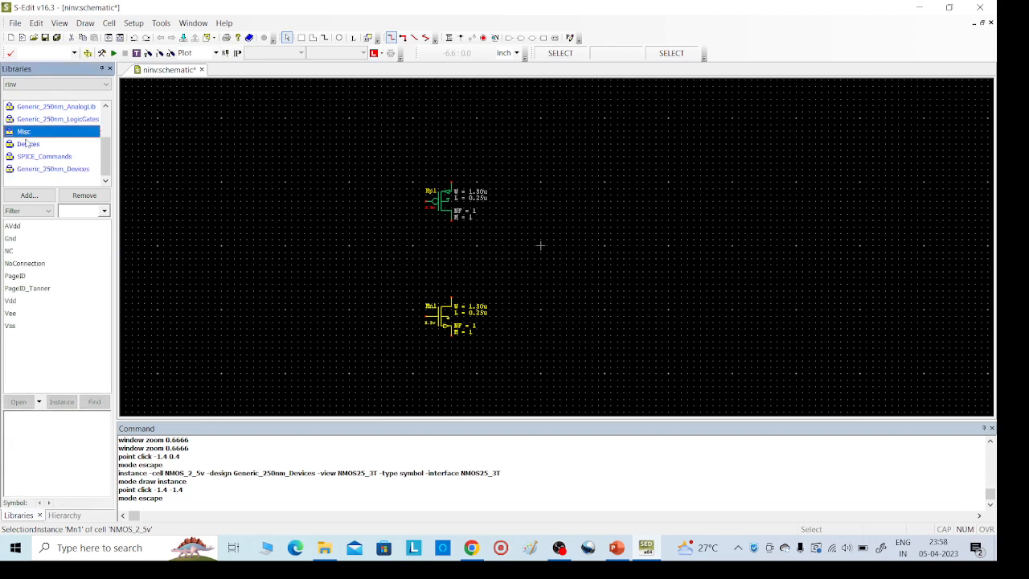
left_click(11, 239)
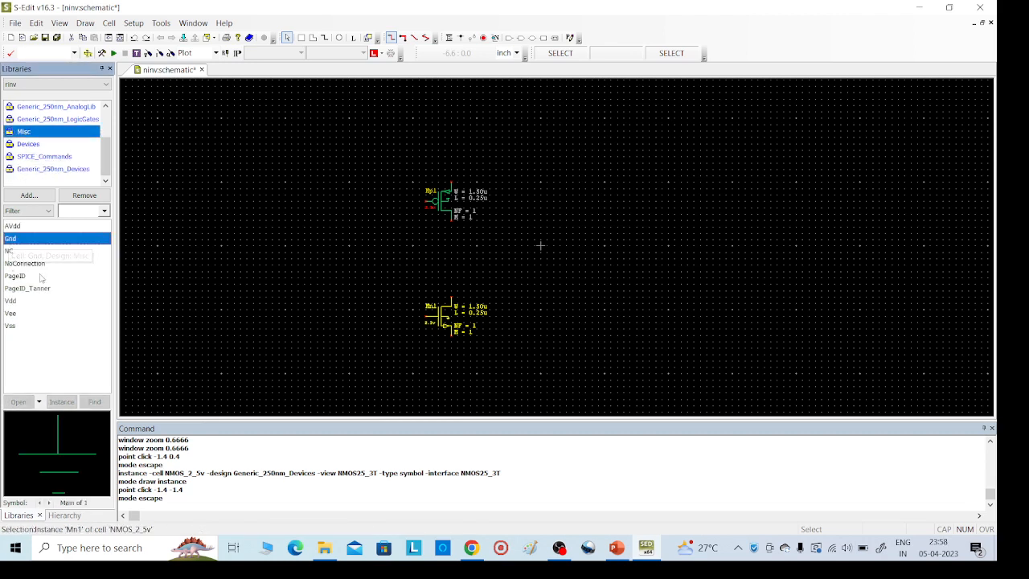
left_click(61, 401)
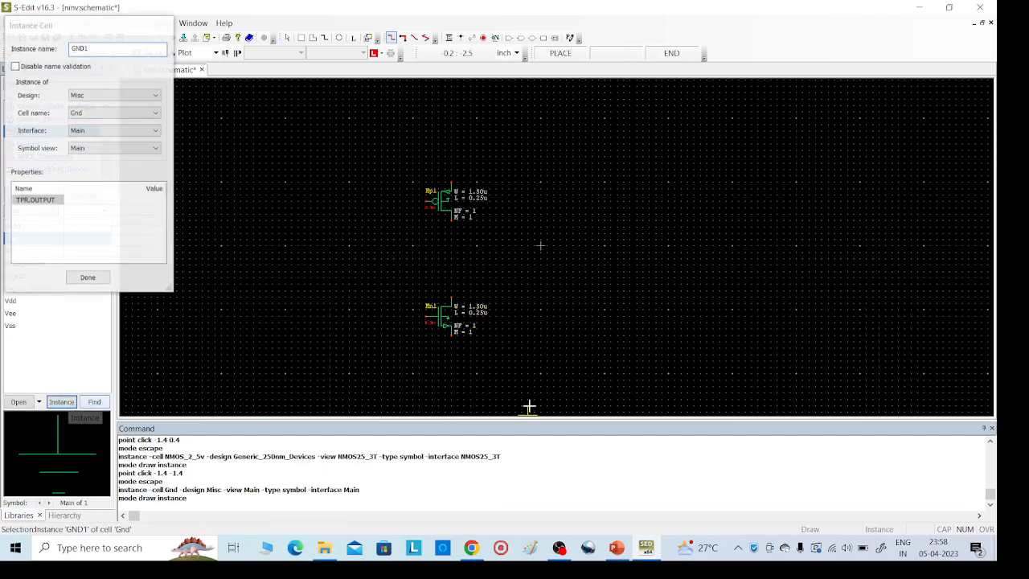
left_click(451, 368)
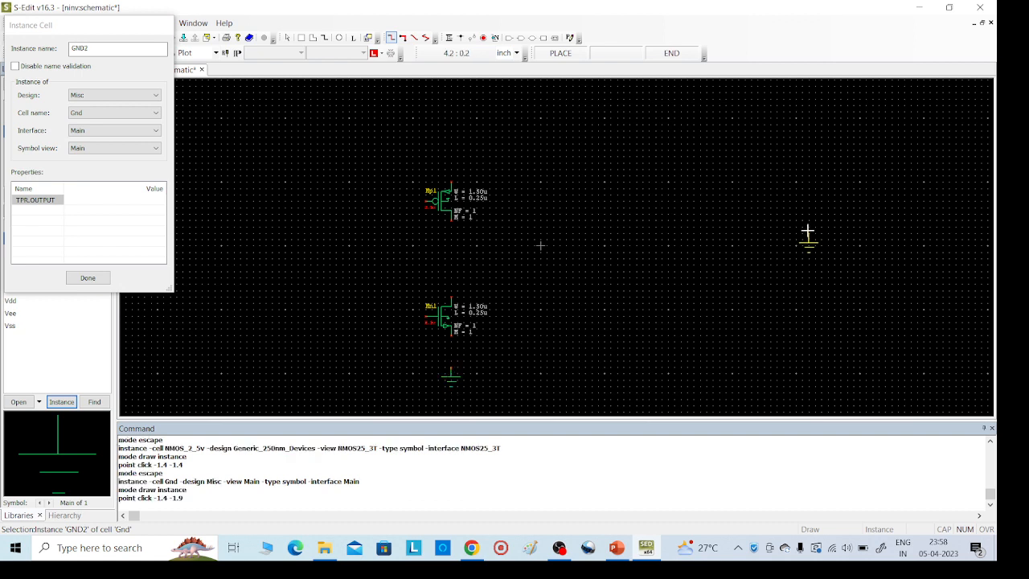
left_click(746, 241)
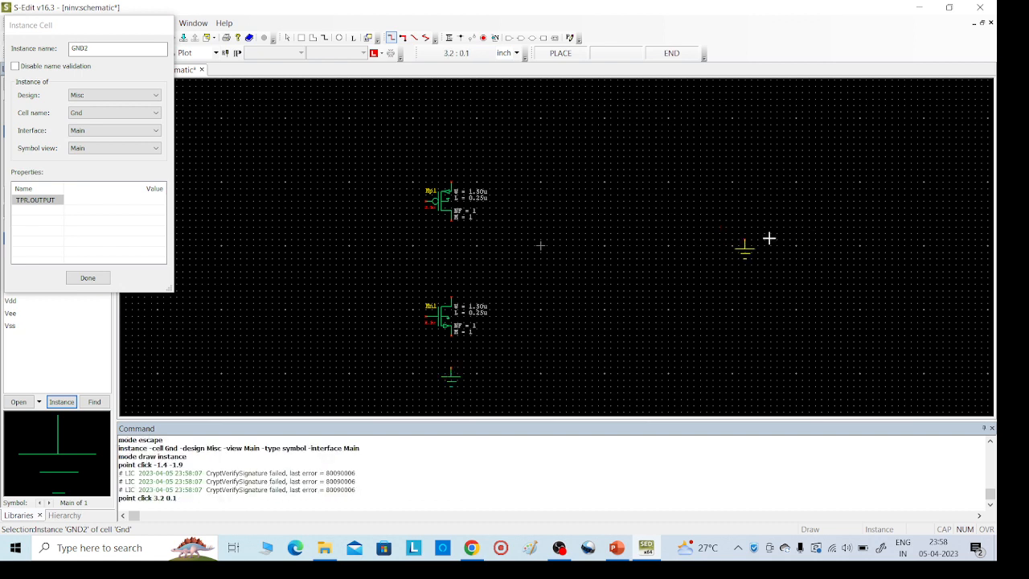
left_click(866, 238)
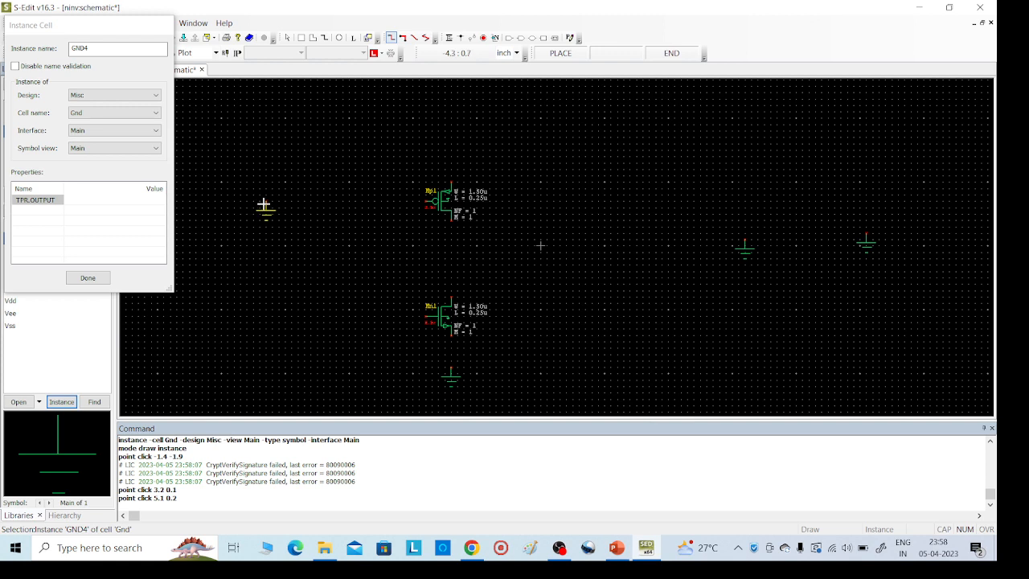
key("Escape")
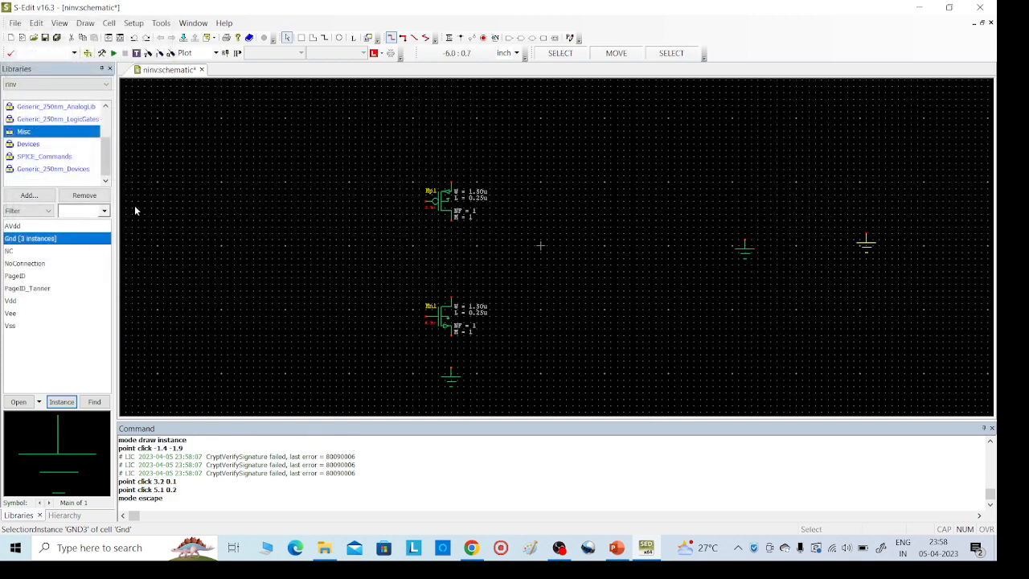
Place two Vdd instances from the Misc library, one above the PMOS at (-1.4, 1.9) and one at (5.2, 2.2).
left_click(11, 302)
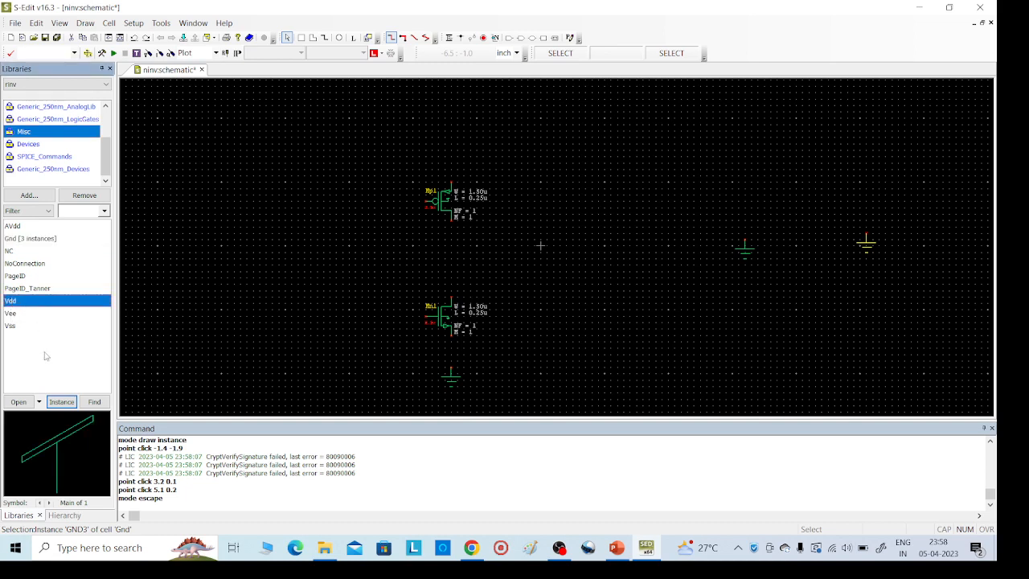
left_click(63, 402)
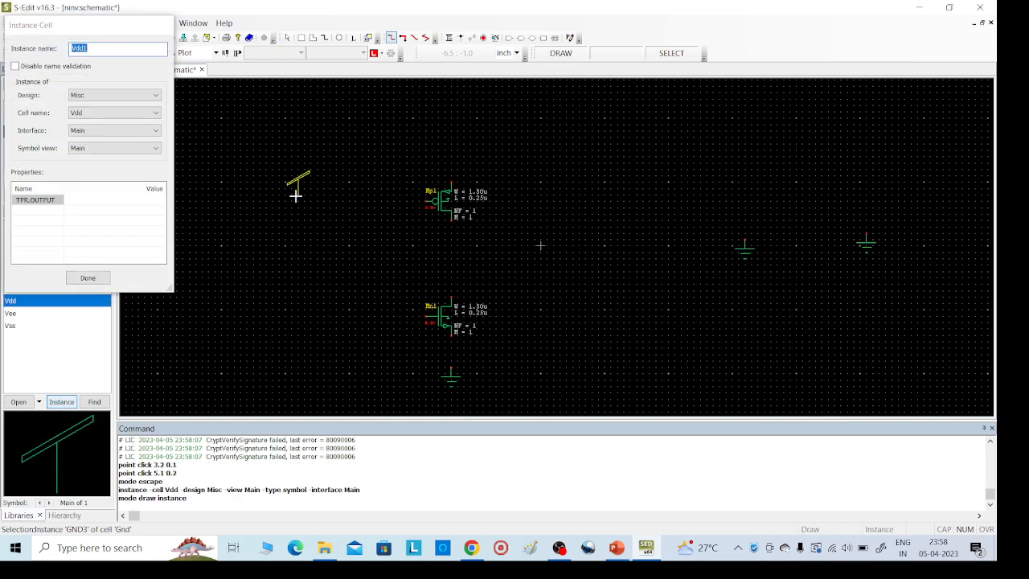
left_click(452, 123)
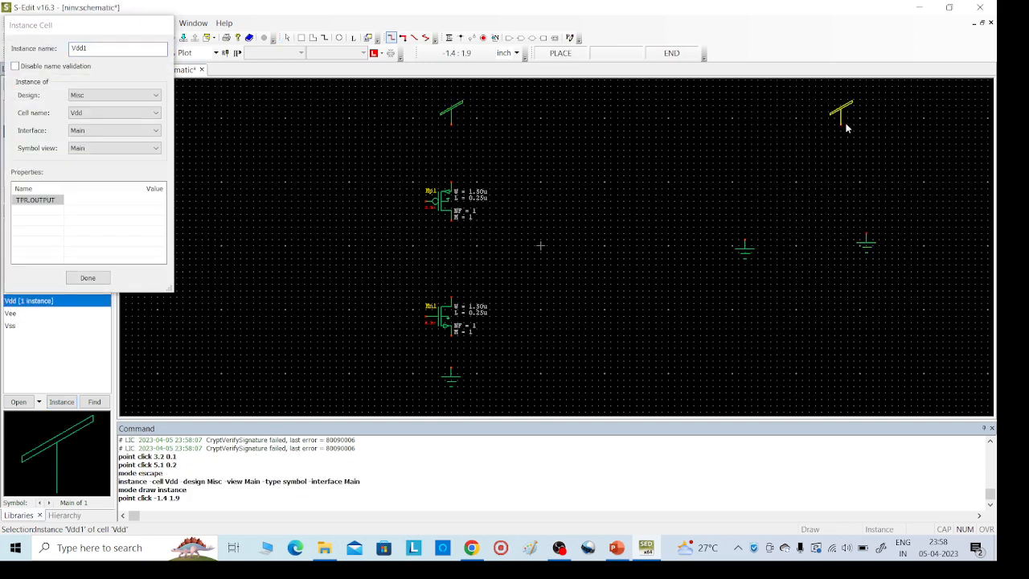
left_click(869, 105)
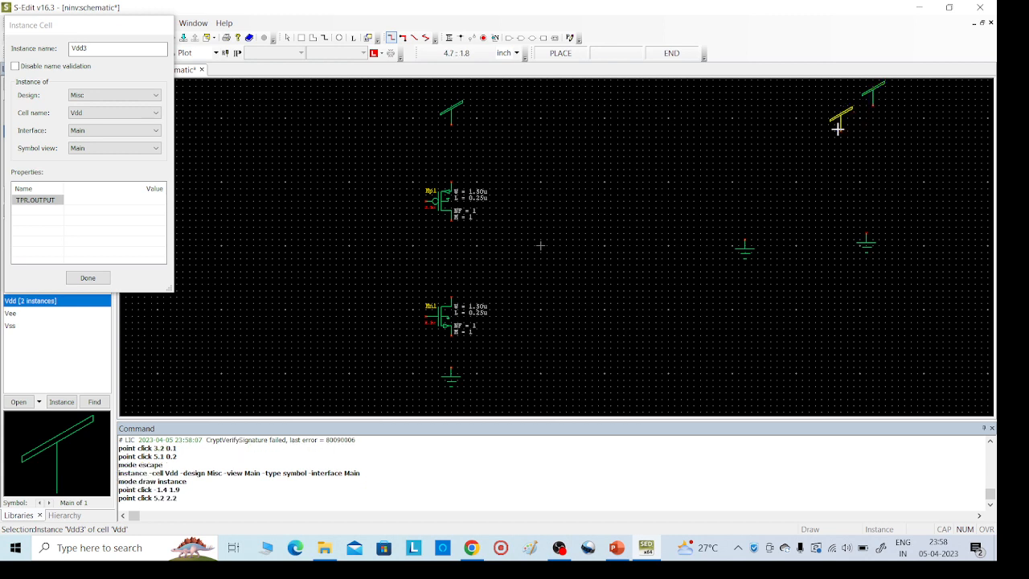
key("Escape")
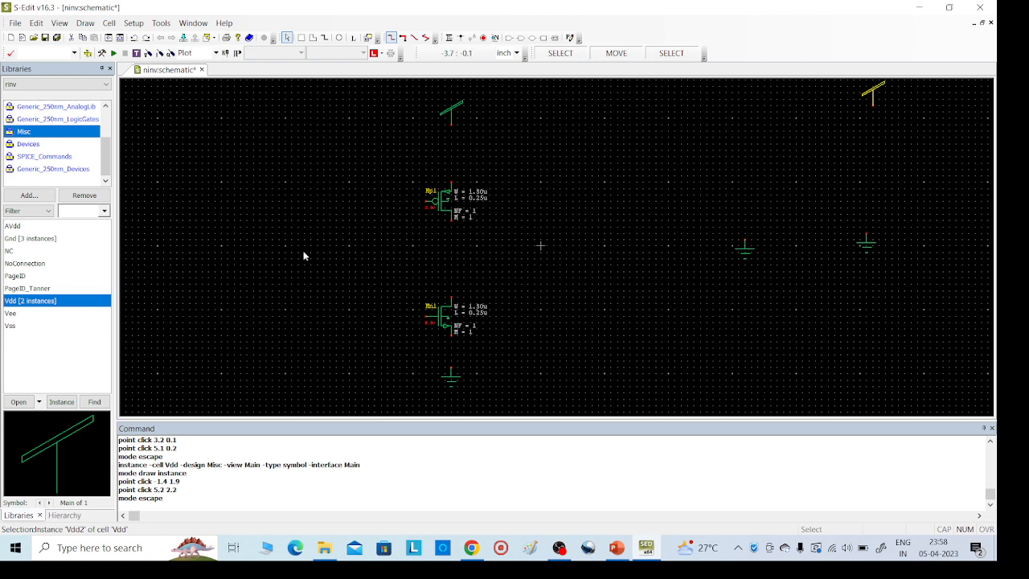
Place an input port named In, rotated 180 degrees, beside the transistors at about (-3.8, -0.2).
left_click(509, 39)
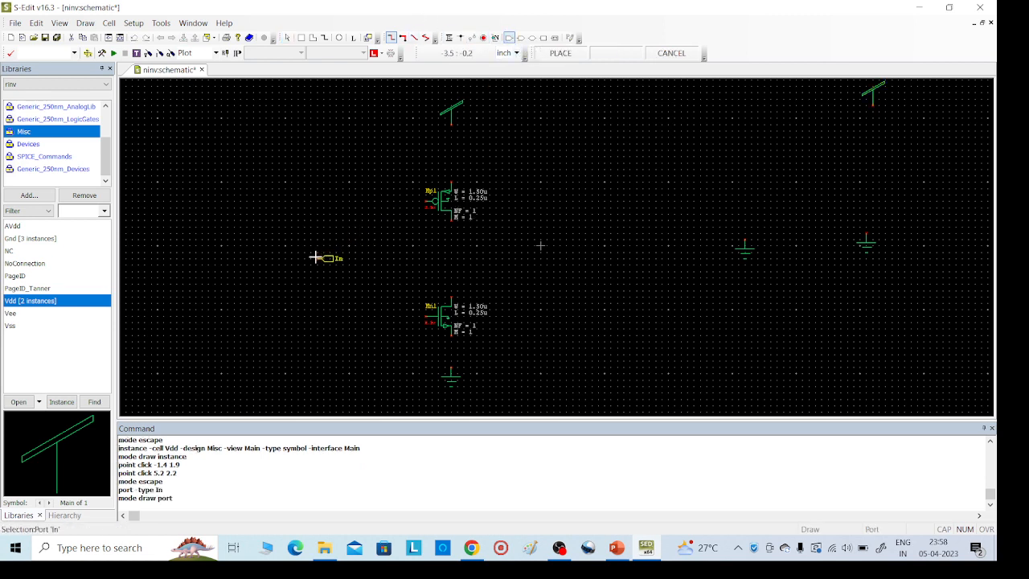
key("r")
key("r")
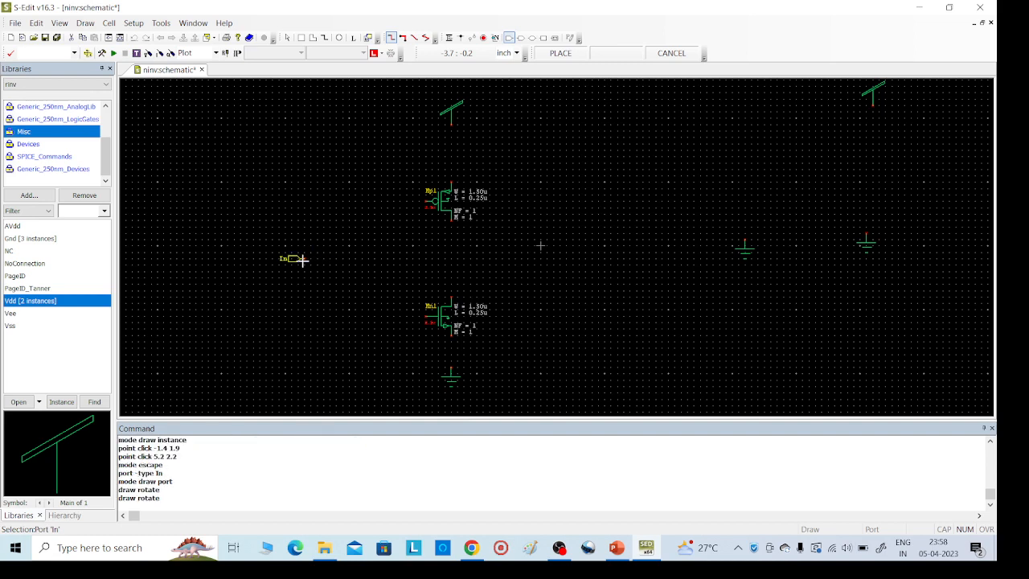
left_click(294, 263)
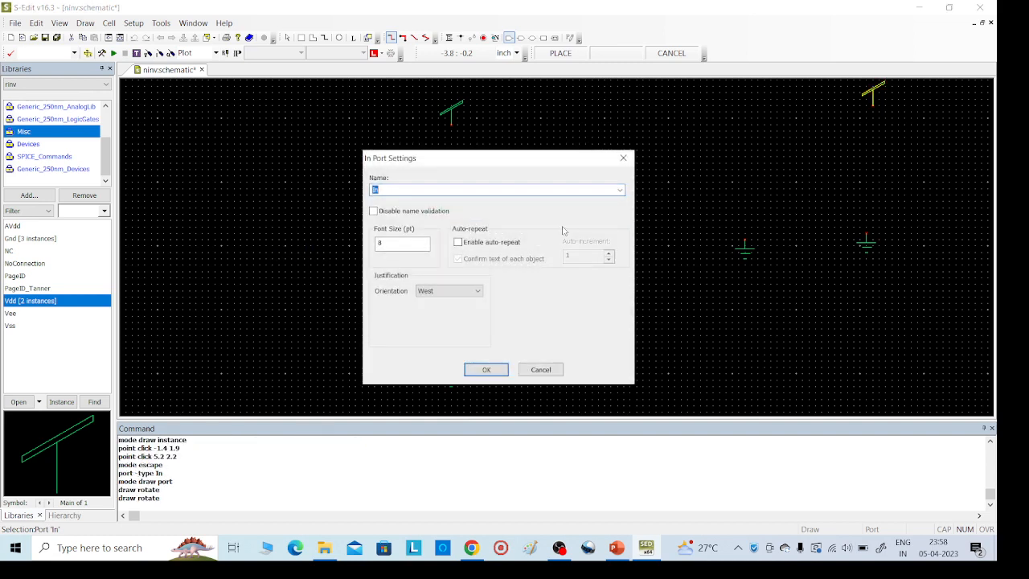
left_click(484, 369)
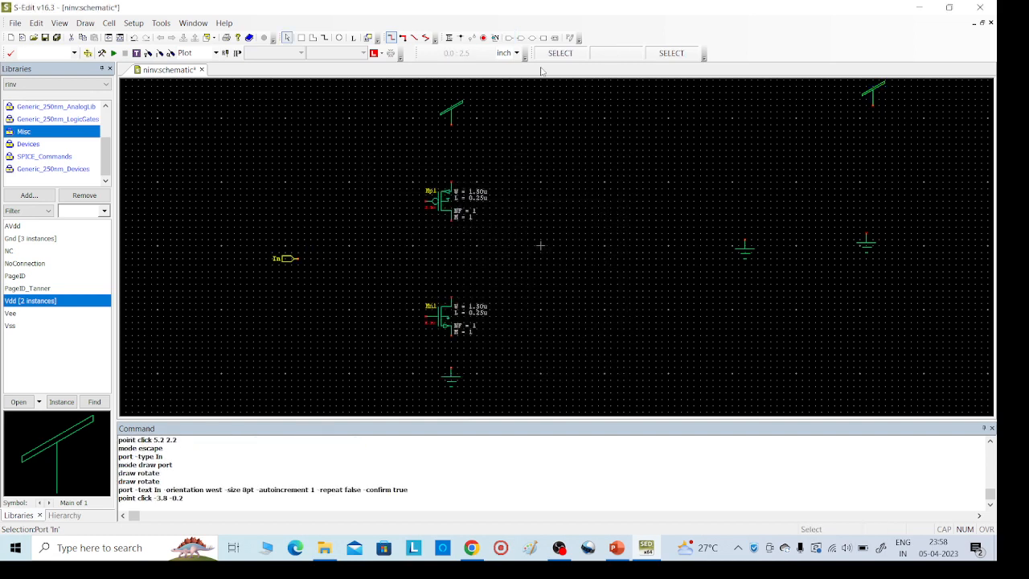
Place a second input port named In in the empty area at about (2.2, 2).
left_click(509, 38)
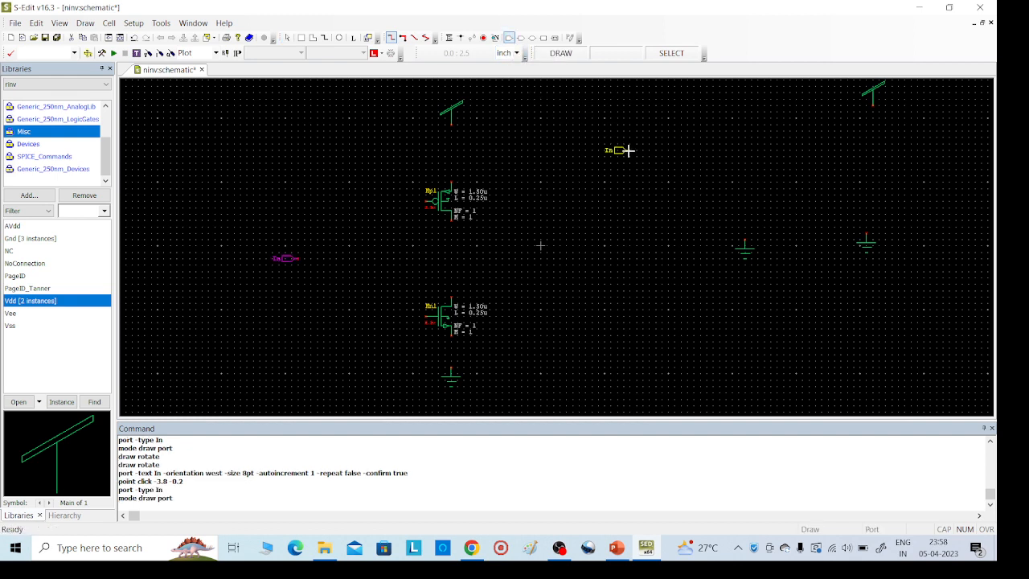
left_click(679, 124)
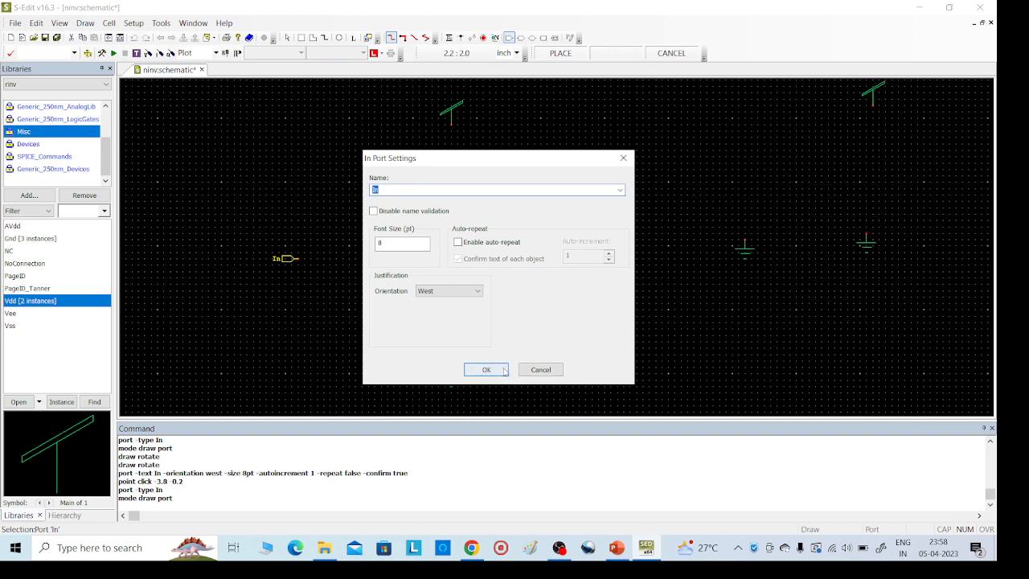
left_click(505, 372)
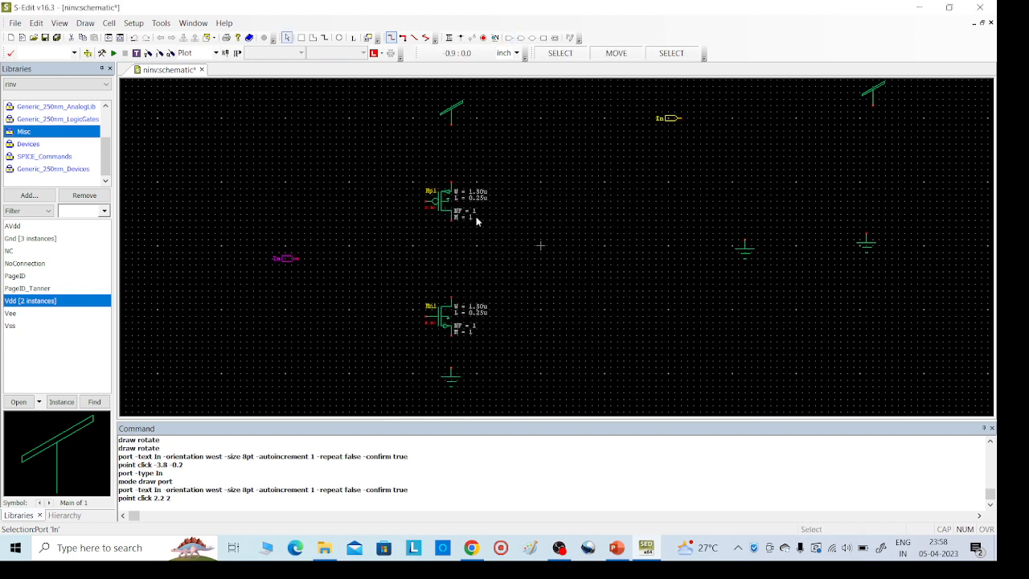
Place an output port named Out with East orientation beside the transistors at about (-0.3, -0.2).
left_click(520, 38)
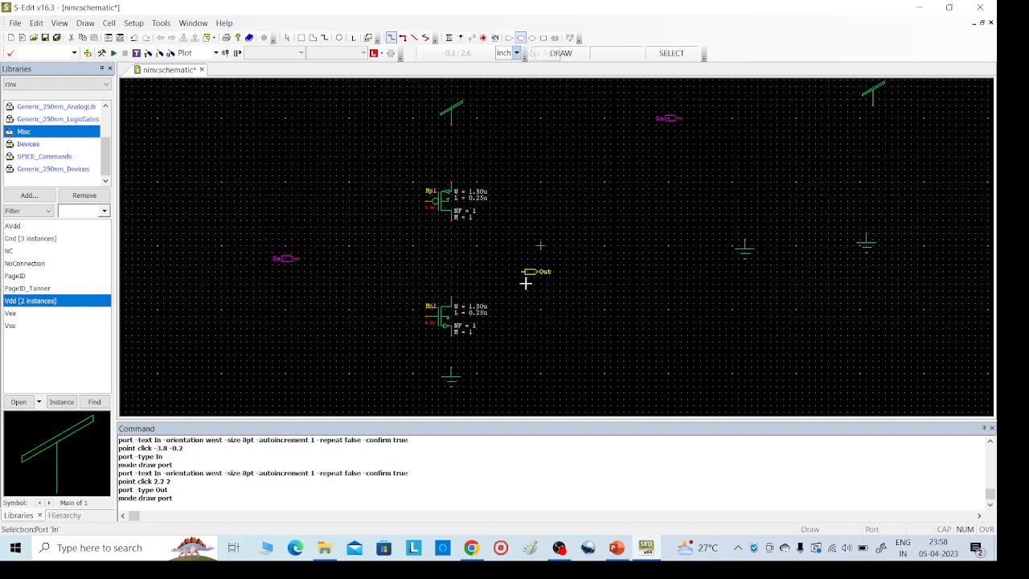
left_click(518, 258)
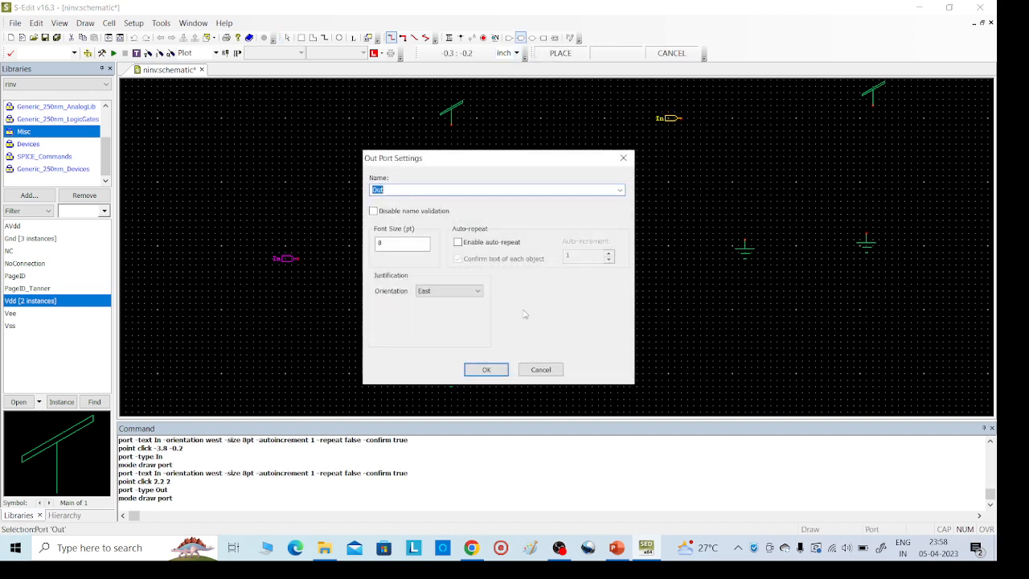
left_click(483, 370)
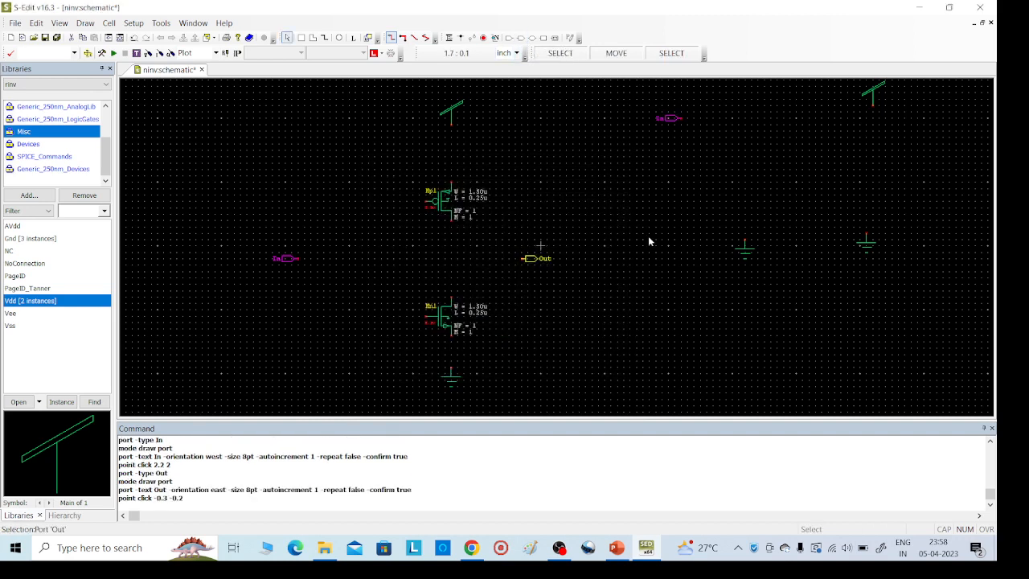
Wire the vertical path from Vdd through the PMOS and NMOS transistors down to the Gnd symbol below them.
left_click(449, 38)
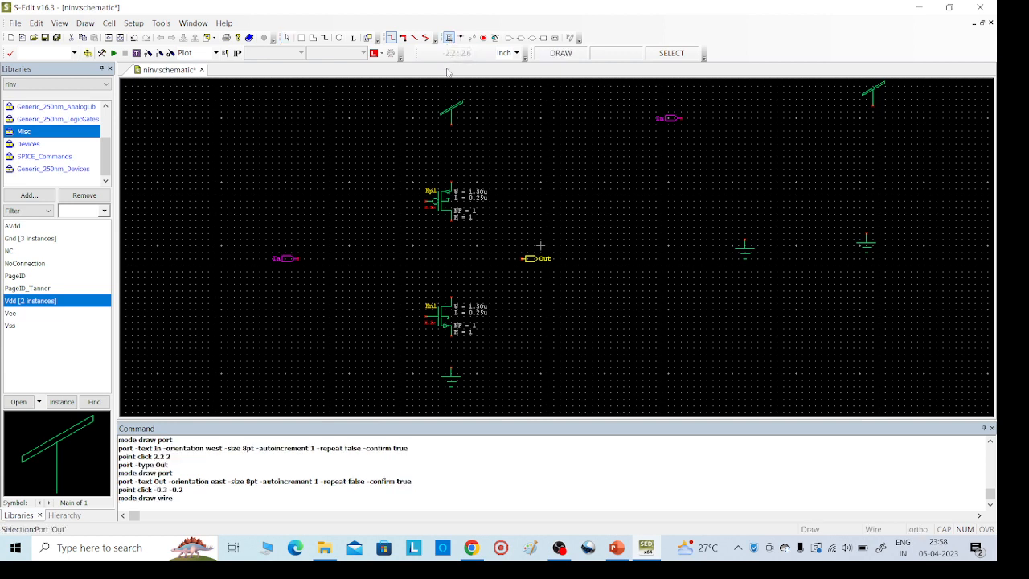
left_click(451, 122)
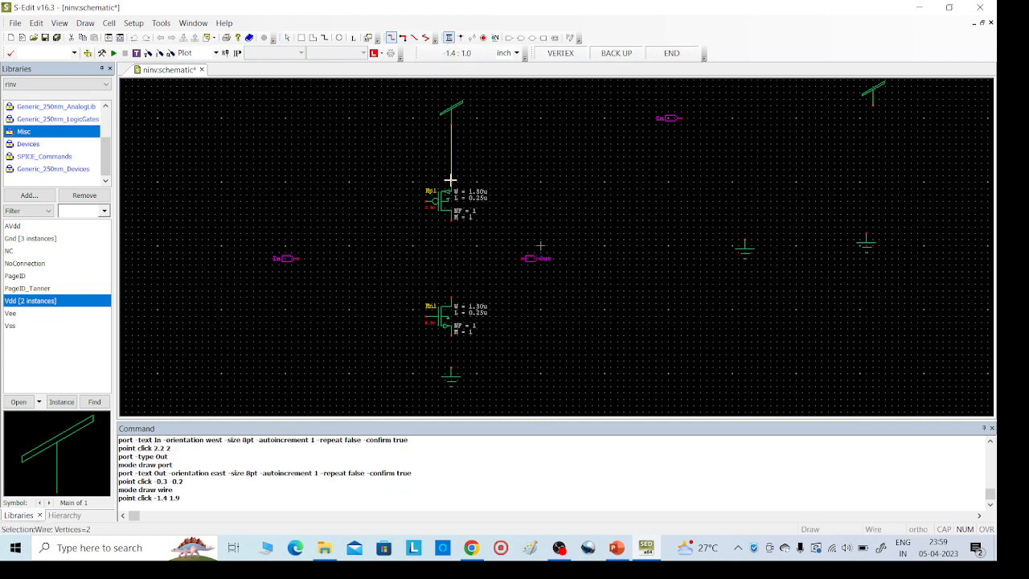
left_click(451, 182)
left_click(451, 219)
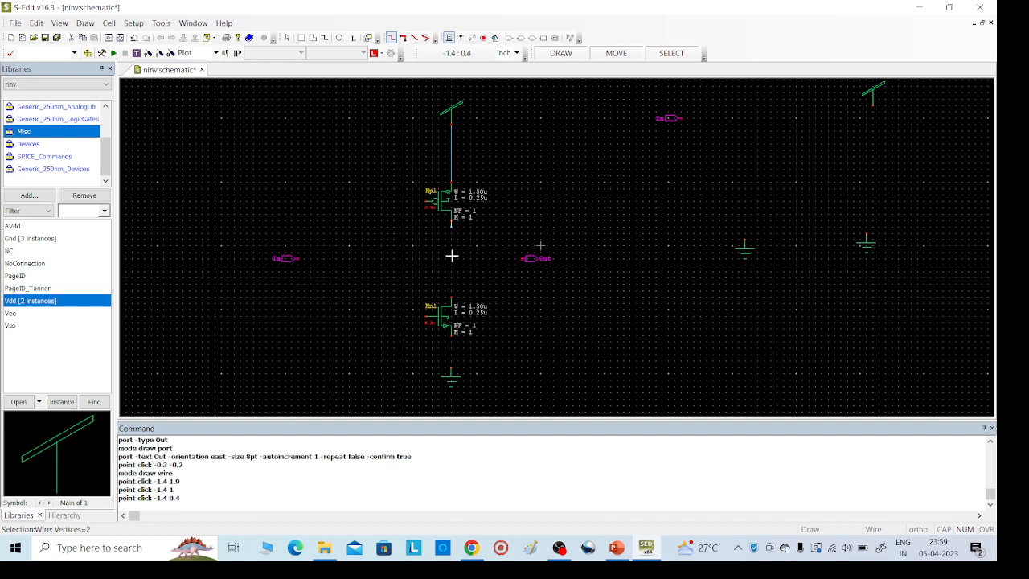
left_click(455, 299)
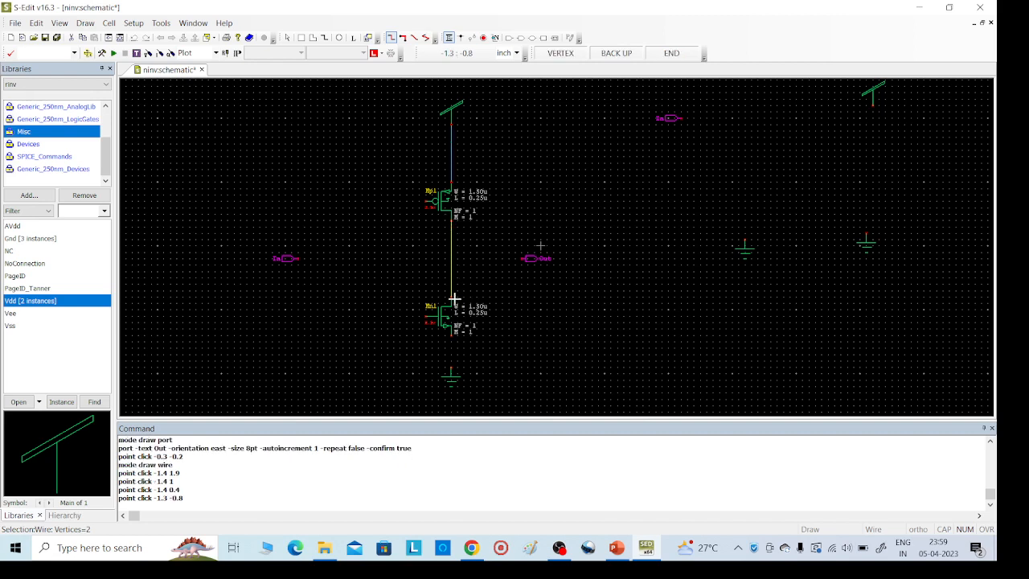
left_click(453, 349)
left_click(457, 361)
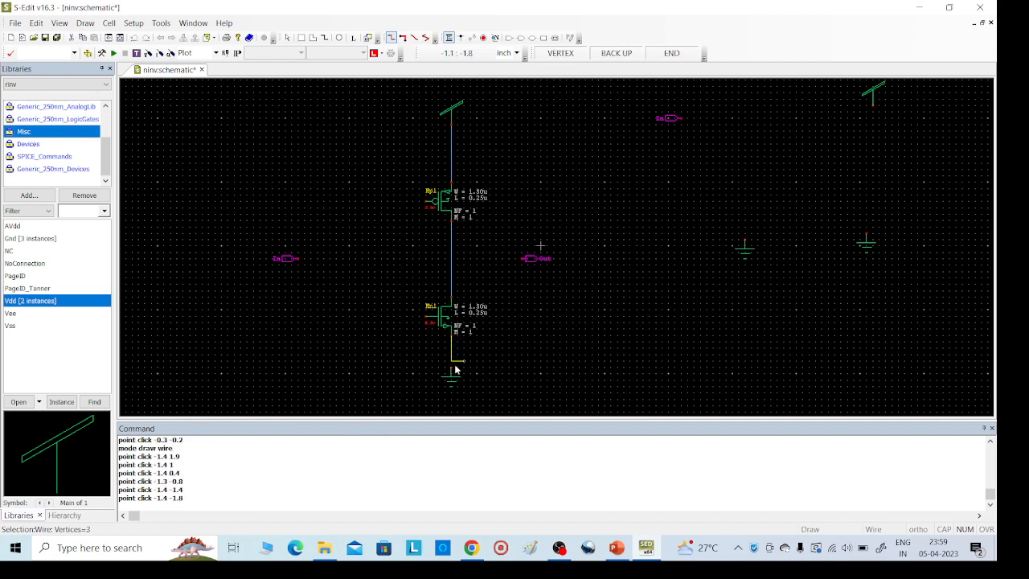
left_click(454, 368)
right_click(453, 368)
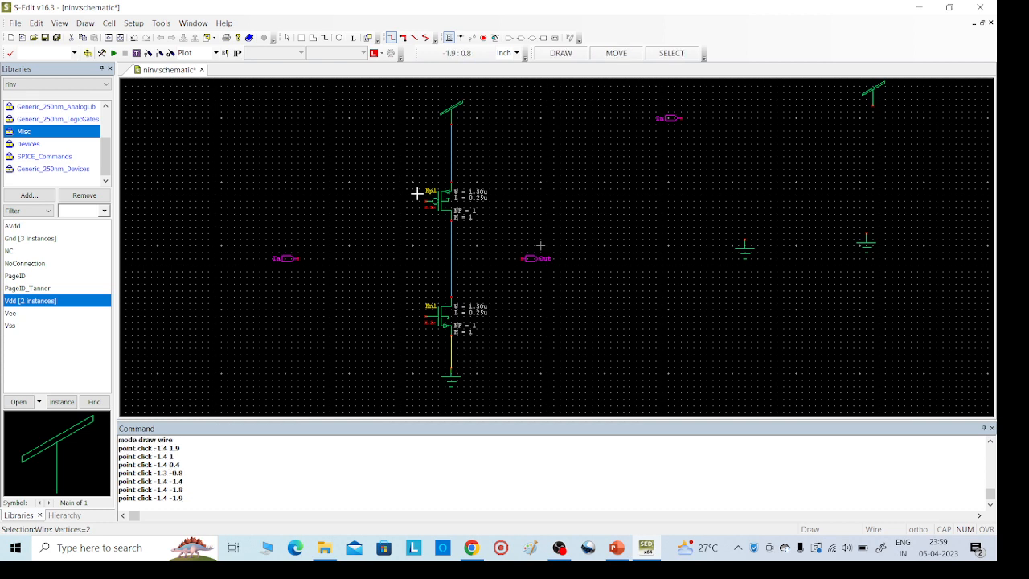
Wire the PMOS and NMOS gates together and connect the In port beside them to the shared gate wire.
left_click(426, 201)
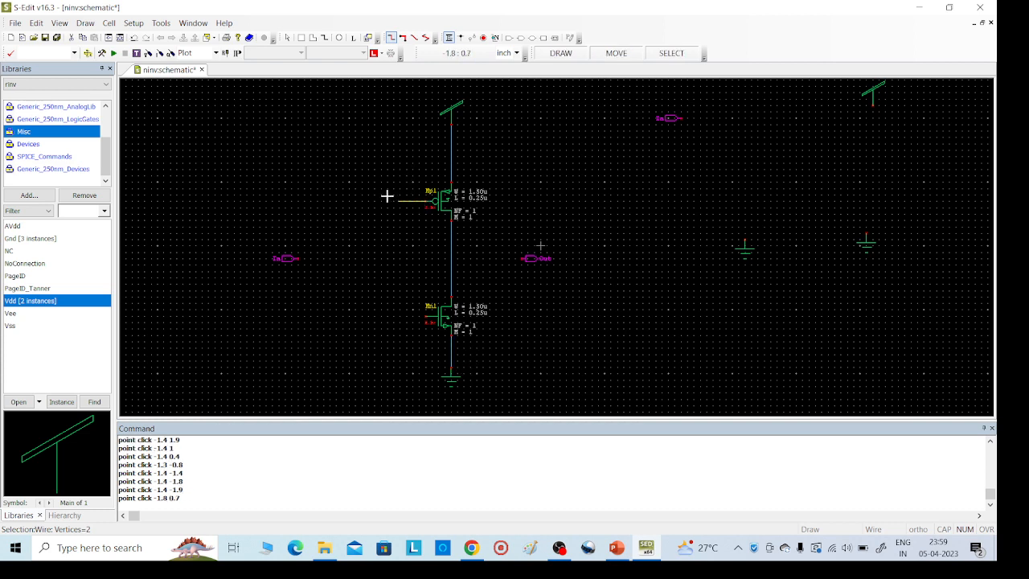
left_click(388, 201)
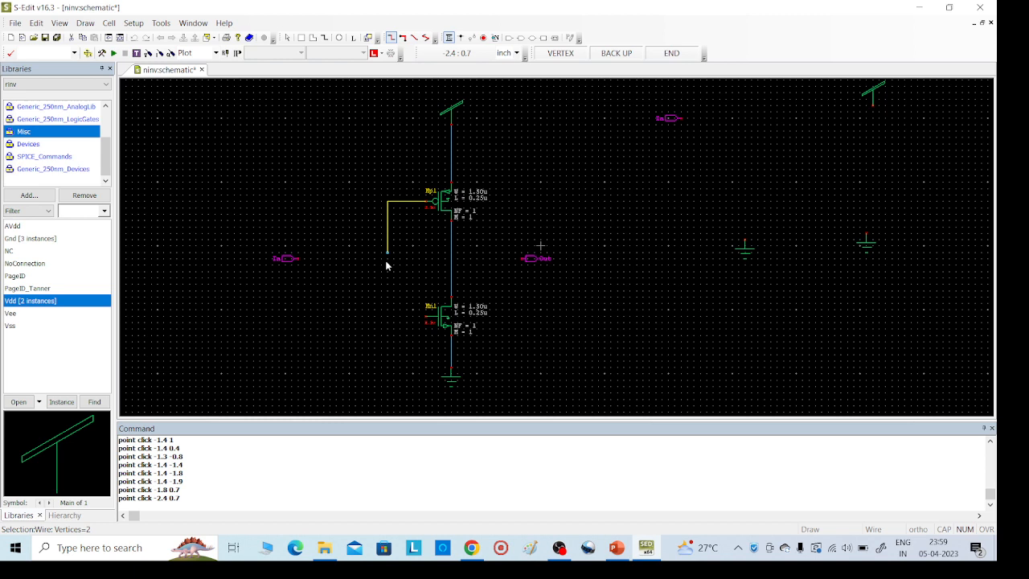
left_click(384, 316)
left_click(426, 316)
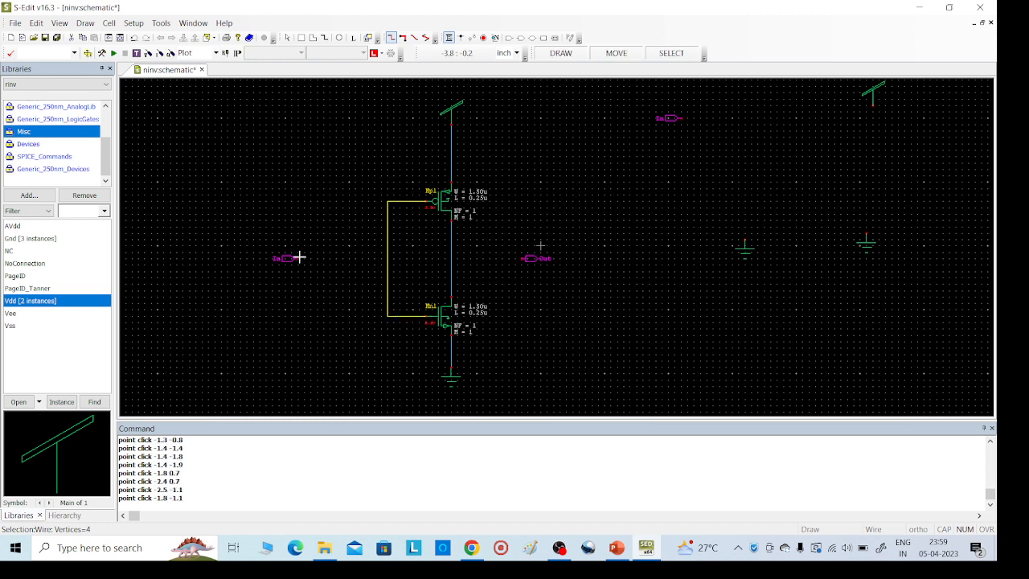
left_click(298, 257)
left_click(388, 258)
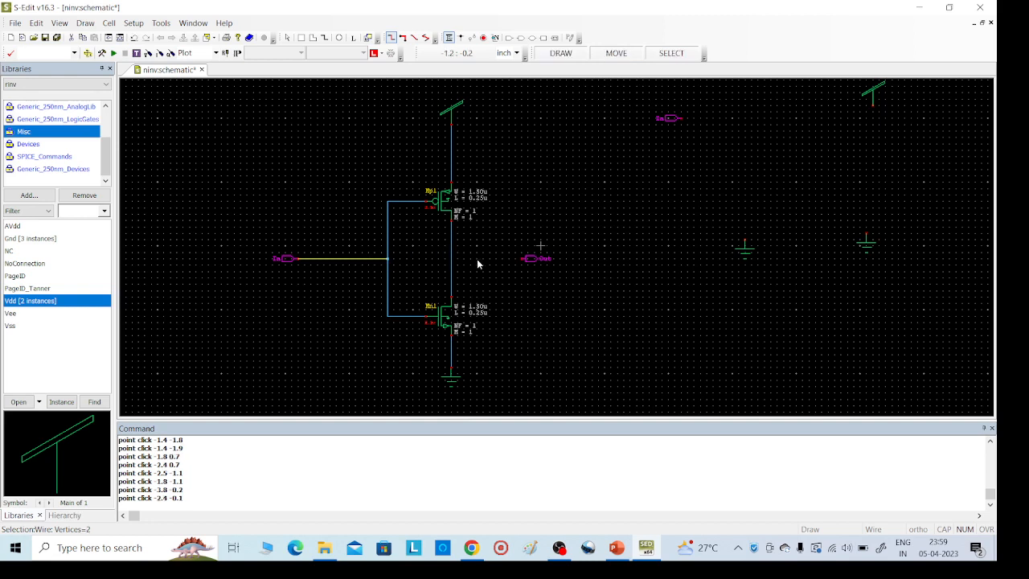
Wire the node between the PMOS and NMOS transistors to the Out port.
left_click(451, 264)
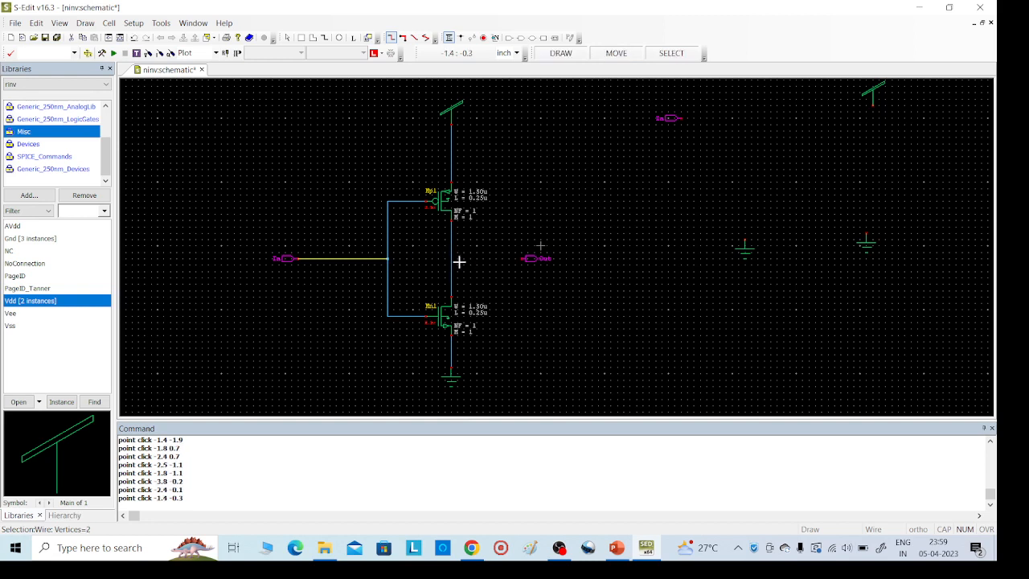
left_click(508, 257)
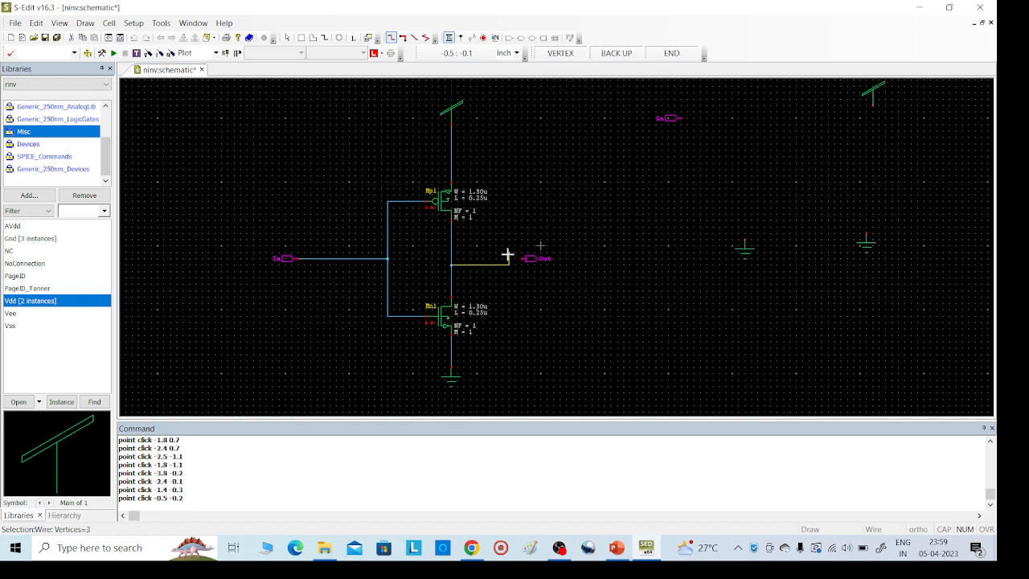
left_click(508, 258)
left_click(524, 257)
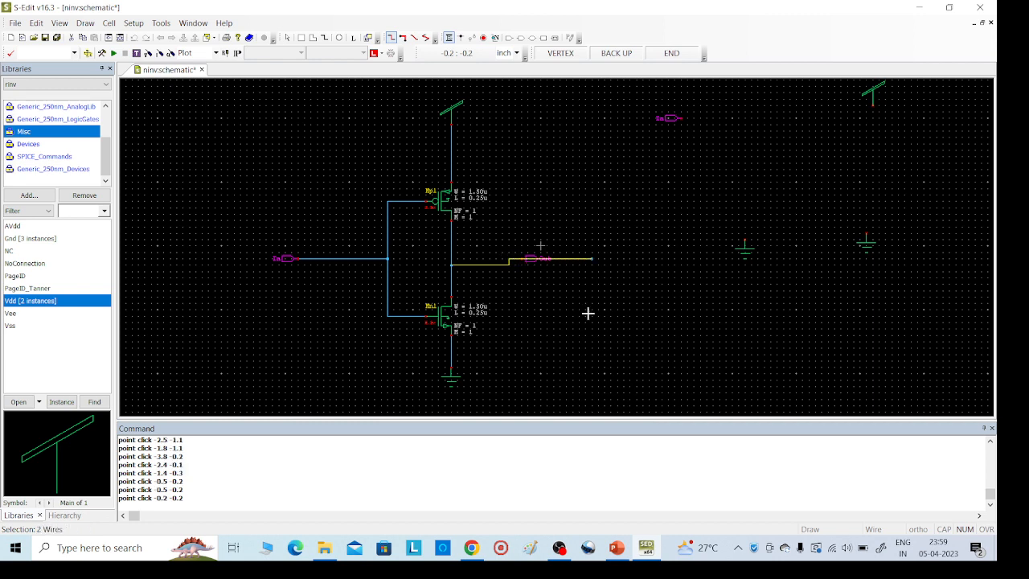
right_click(516, 259)
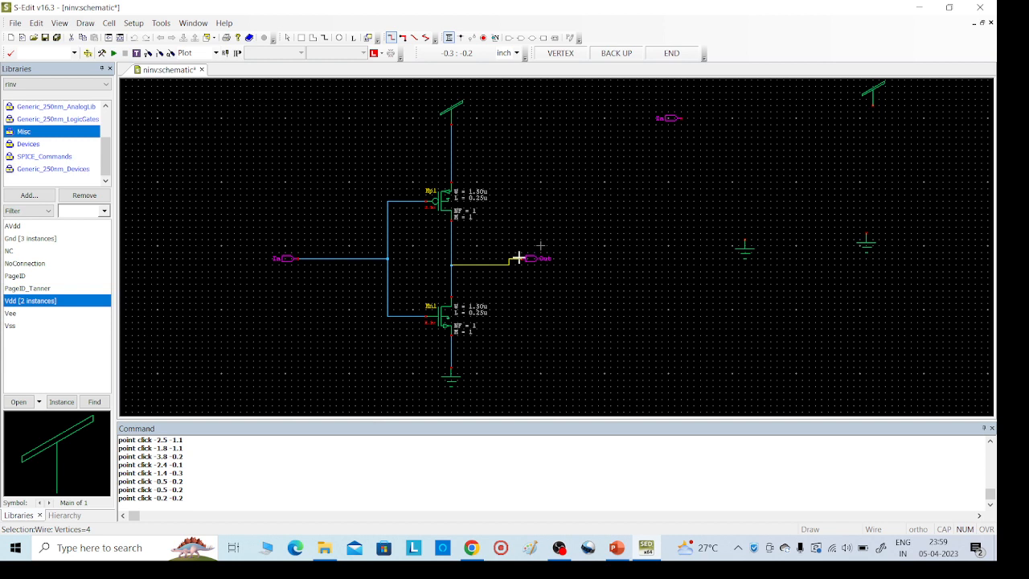
right_click(519, 257)
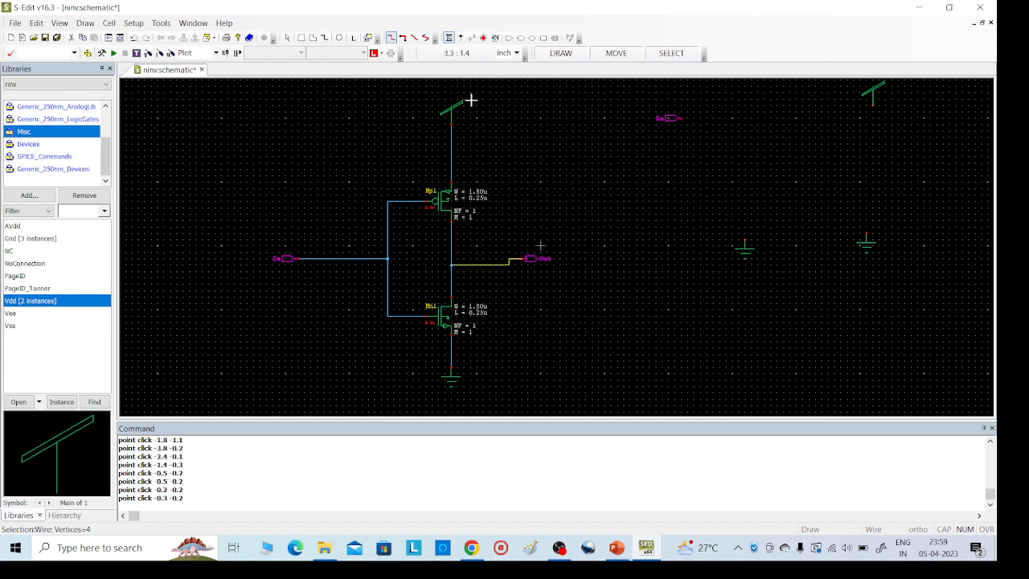
Place a VoltageSource from the SPICE_Elements library with the Bit symbol view above the nearer spare Gnd symbol at (3.2, 0.9).
left_click(48, 156)
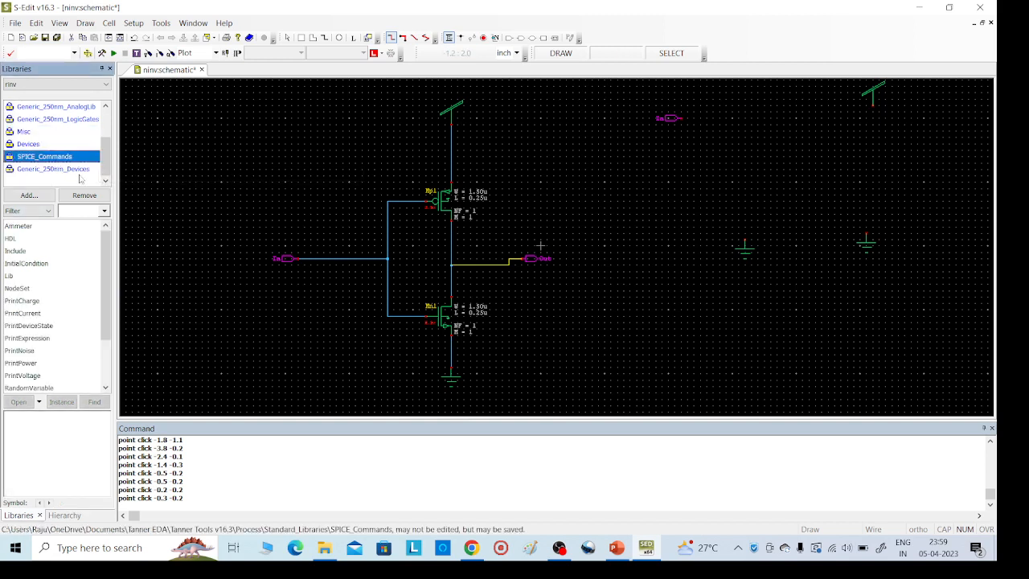
scroll(71, 149, "up", 2)
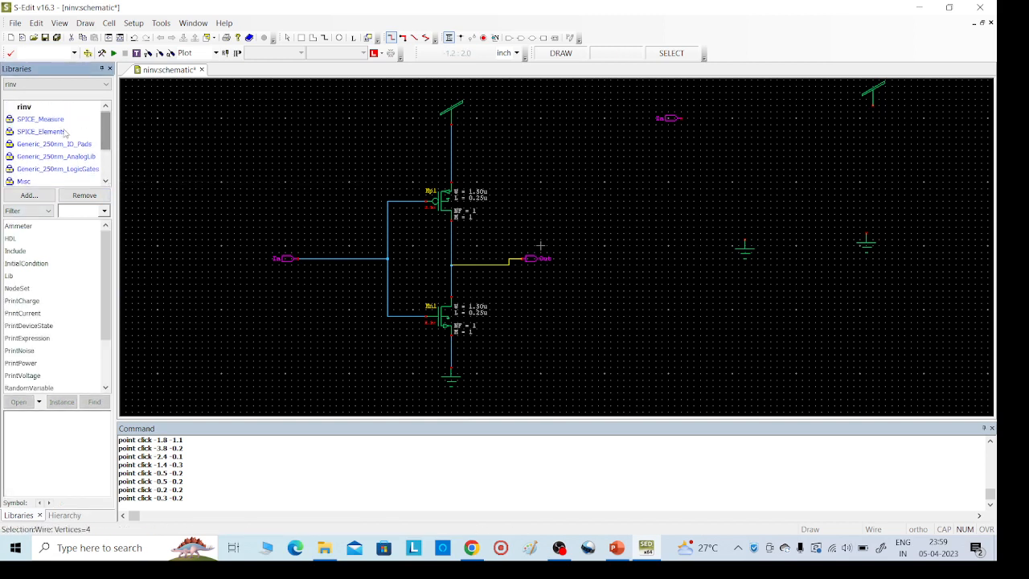
left_click(66, 131)
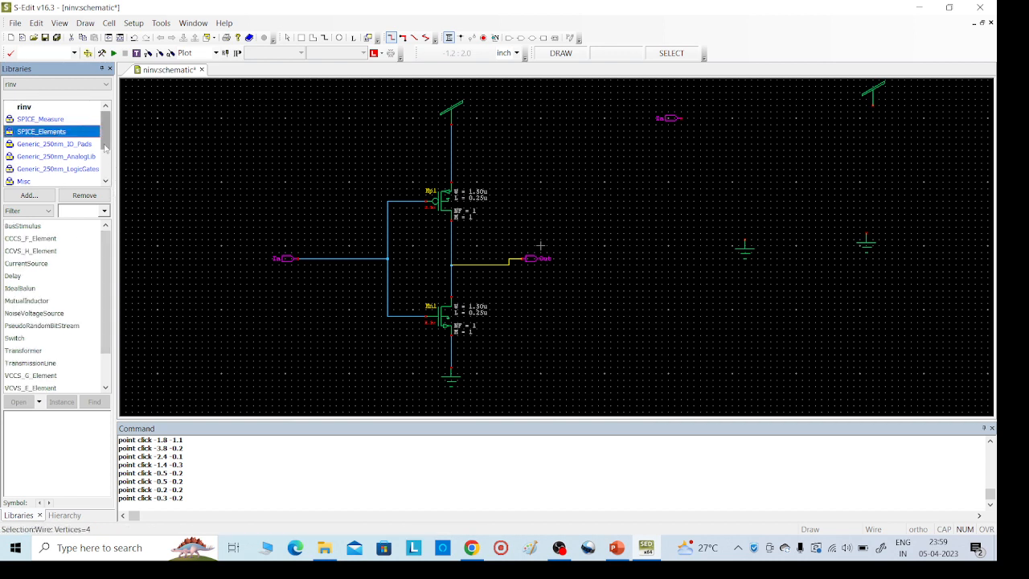
scroll(107, 144, "down", 1)
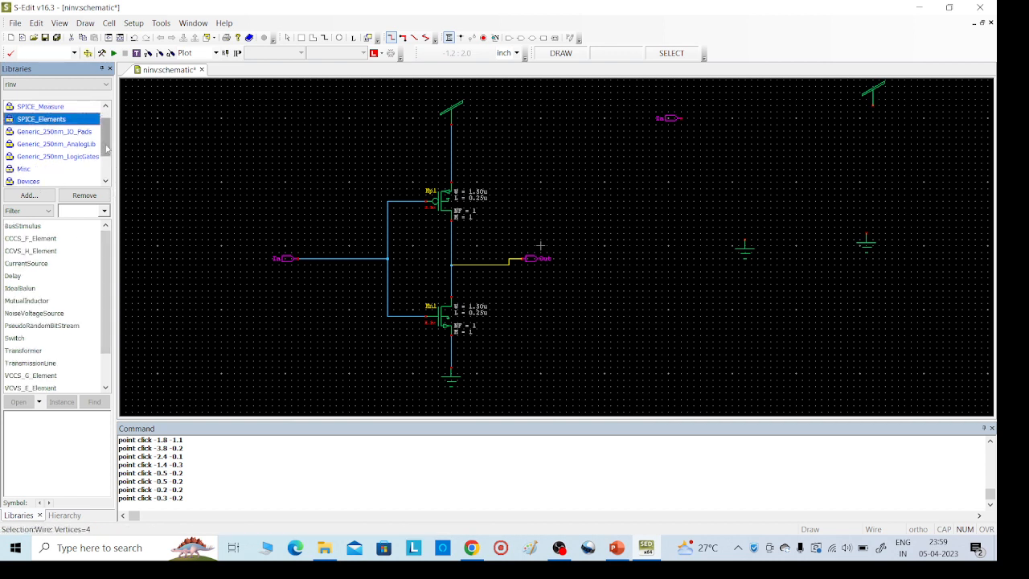
scroll(103, 289, "down", 1)
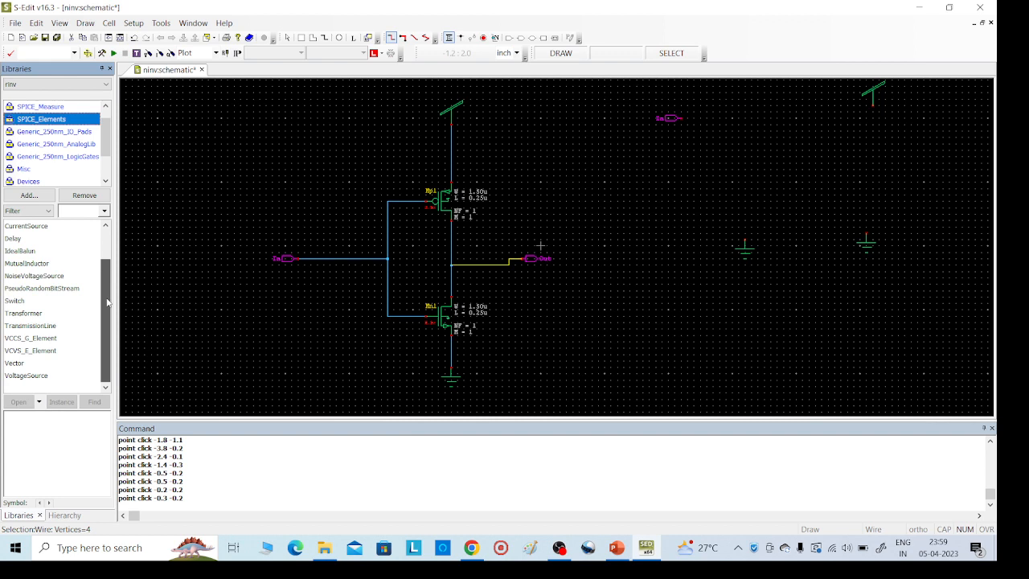
left_click(32, 377)
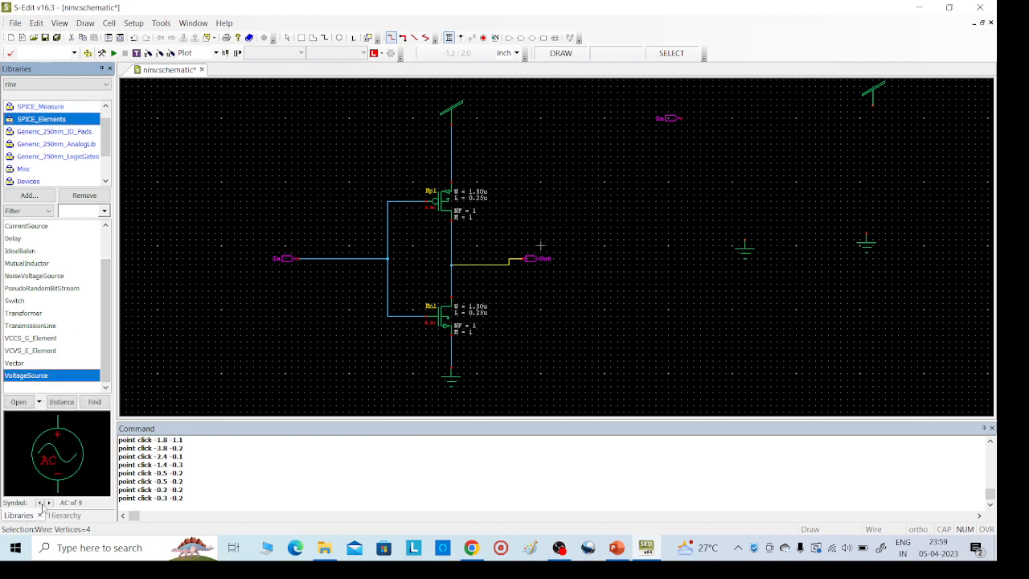
left_click(50, 502)
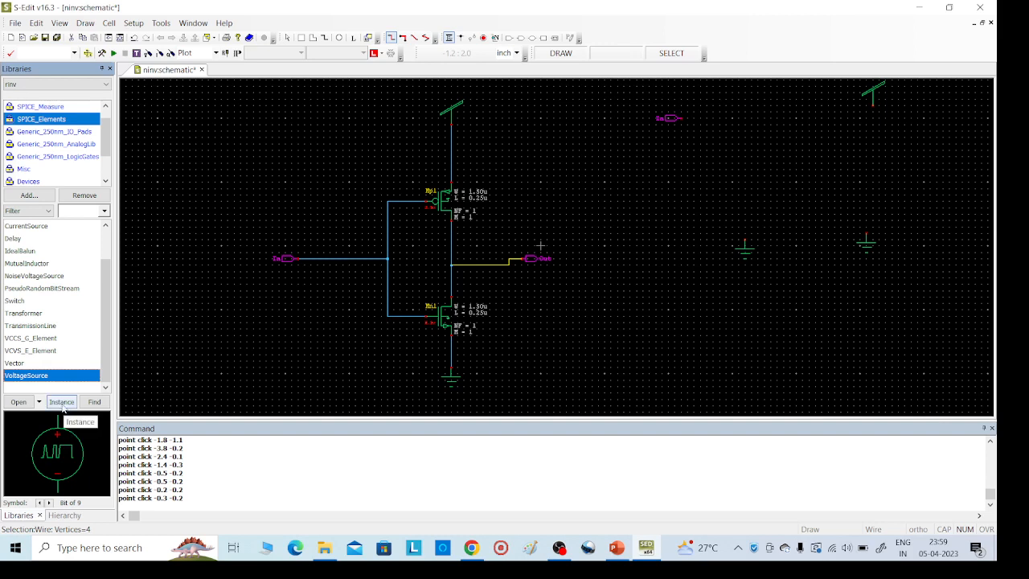
left_click(62, 402)
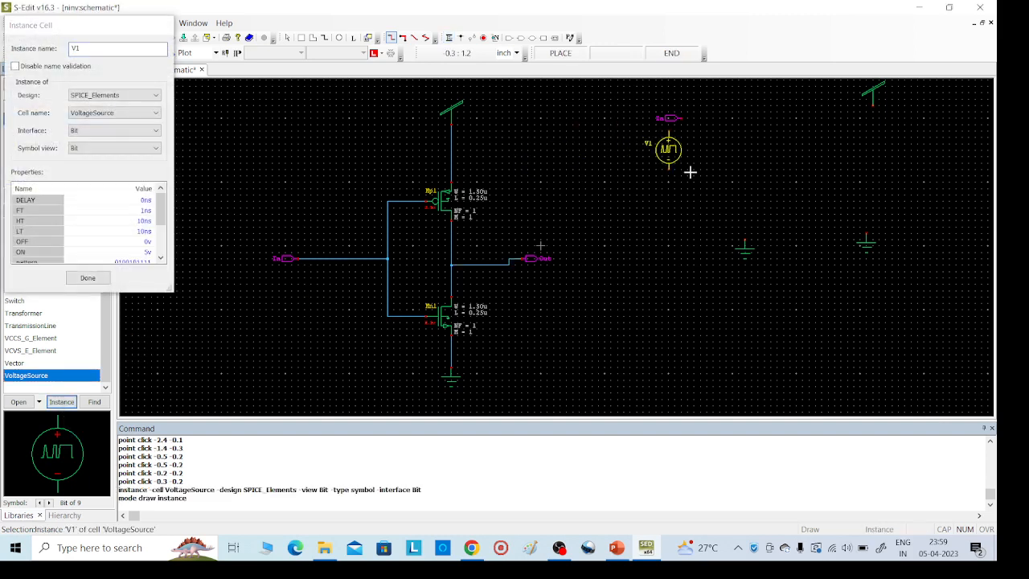
left_click(744, 187)
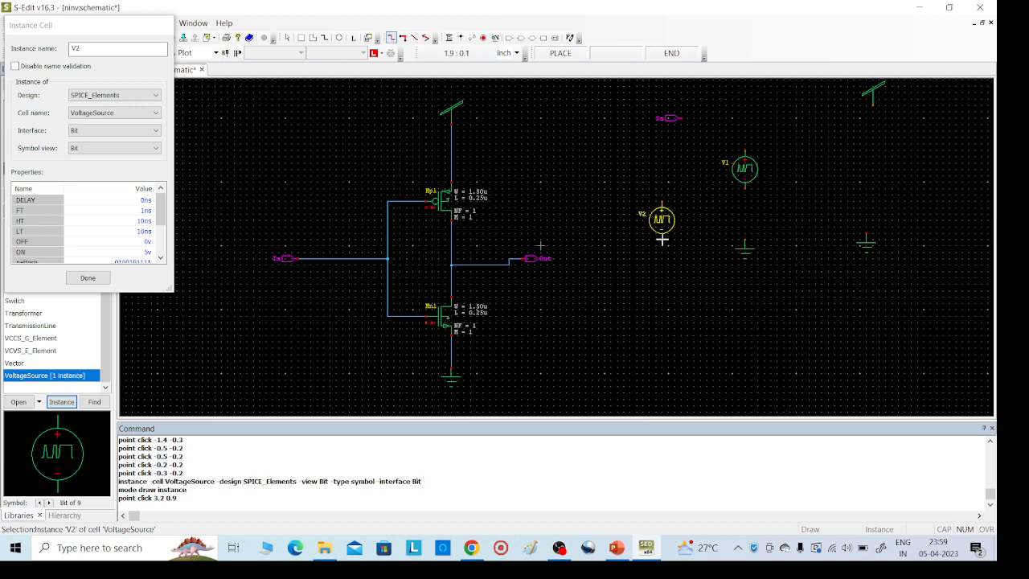
key("Escape")
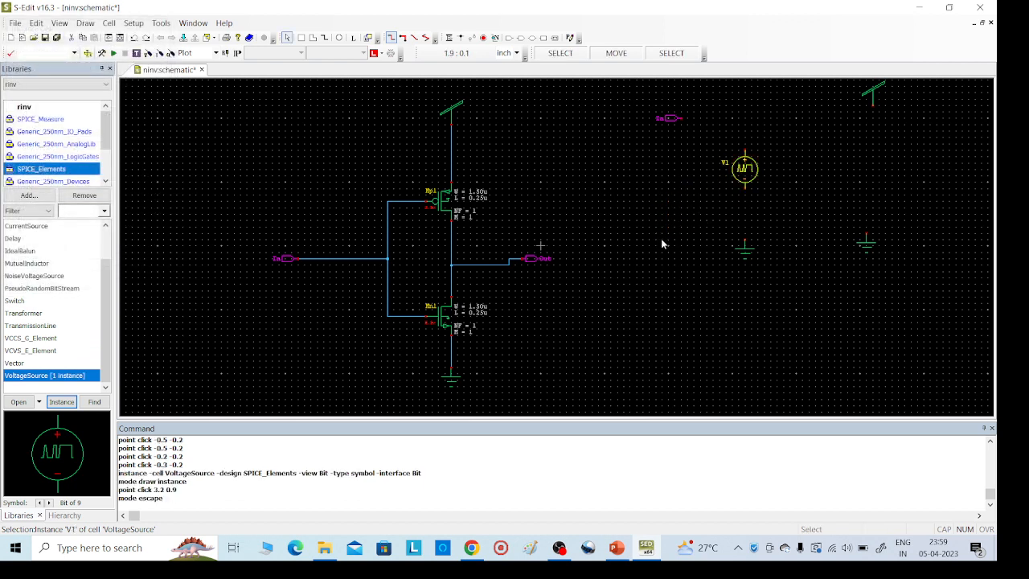
Place a VoltageSource with the DC symbol view between the spare Vdd and Gnd symbols at (5.2, 1.2).
left_click(48, 502)
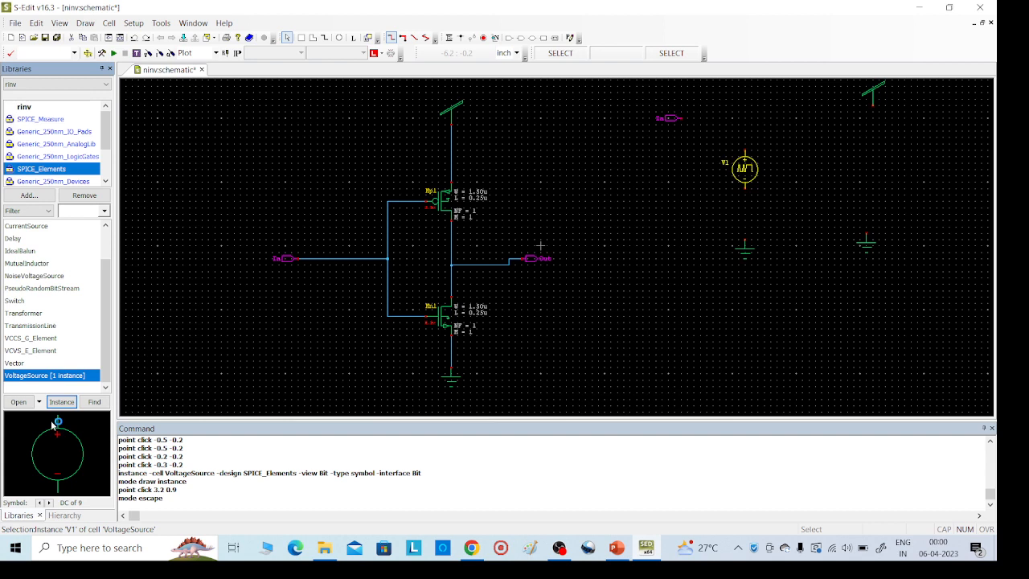
left_click(63, 401)
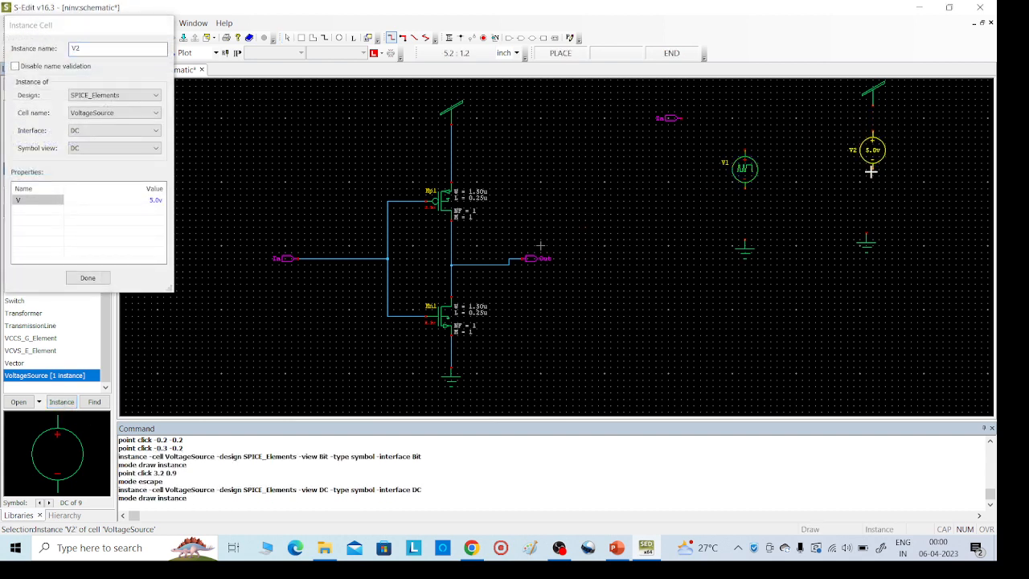
left_click(871, 170)
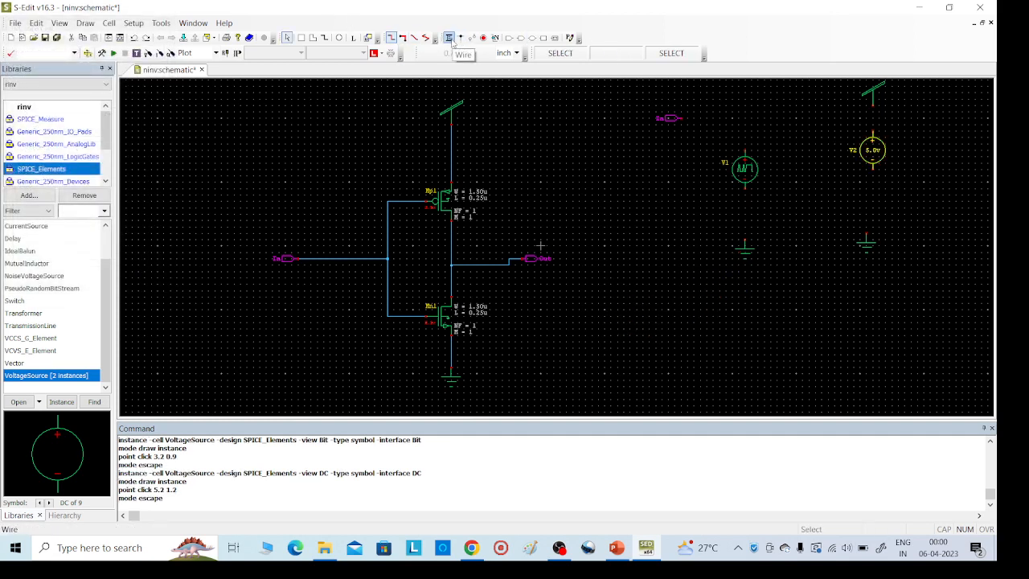
Wire the second In port to the positive terminal of bit source V1 and its negative terminal to the Gnd symbol below.
left_click(449, 37)
left_click(683, 118)
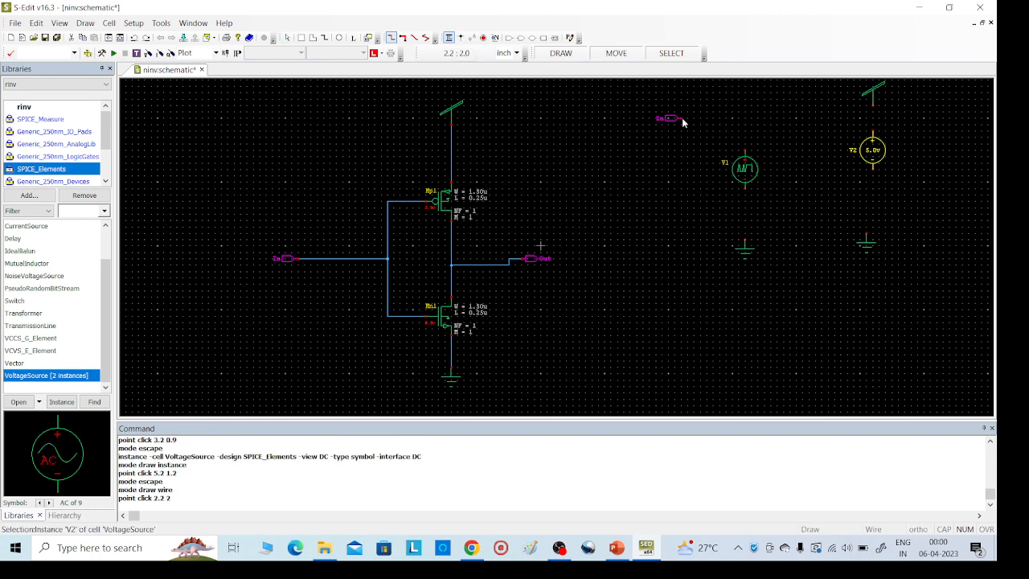
left_click(744, 119)
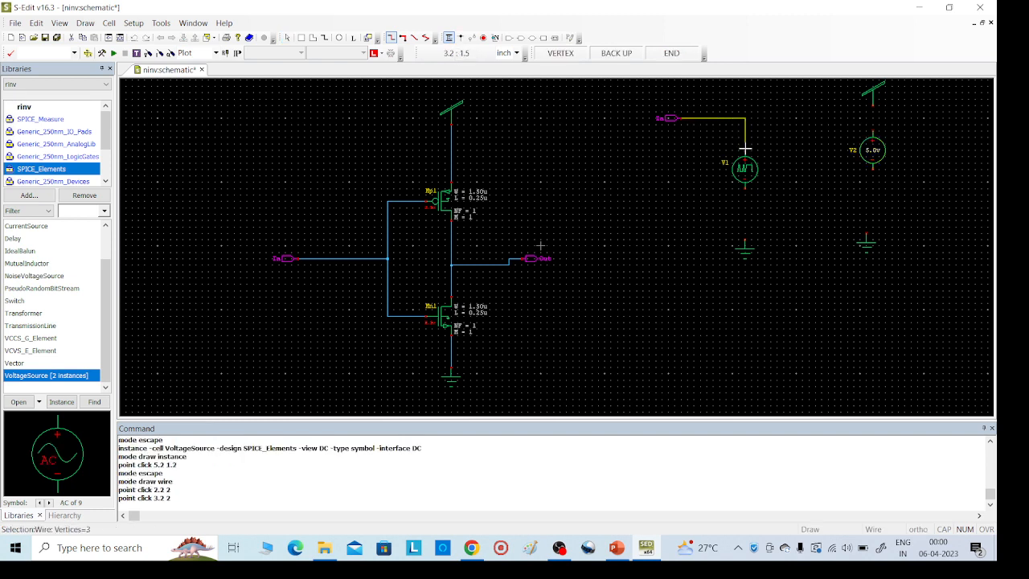
left_click(744, 150)
left_click(745, 187)
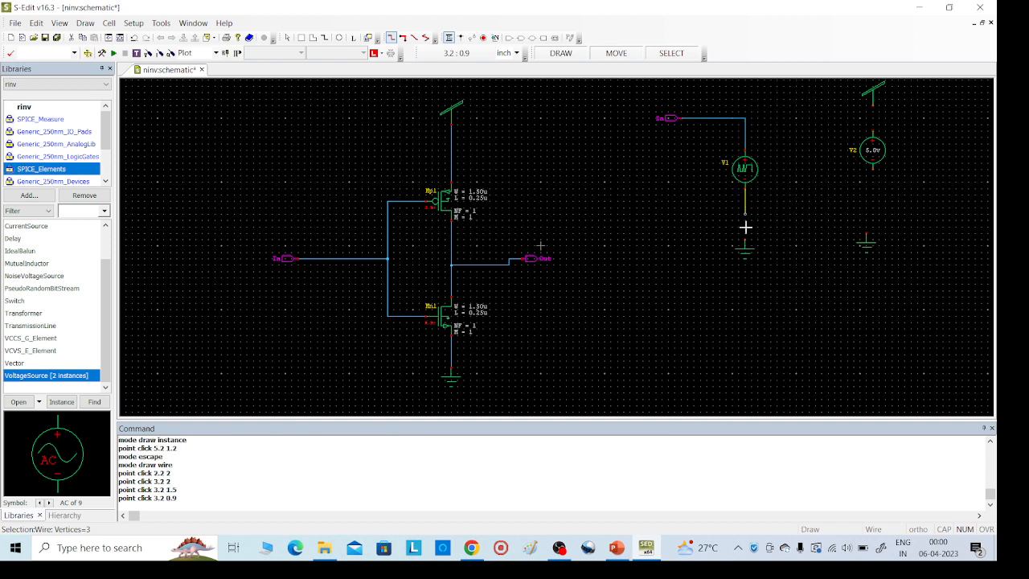
left_click(744, 236)
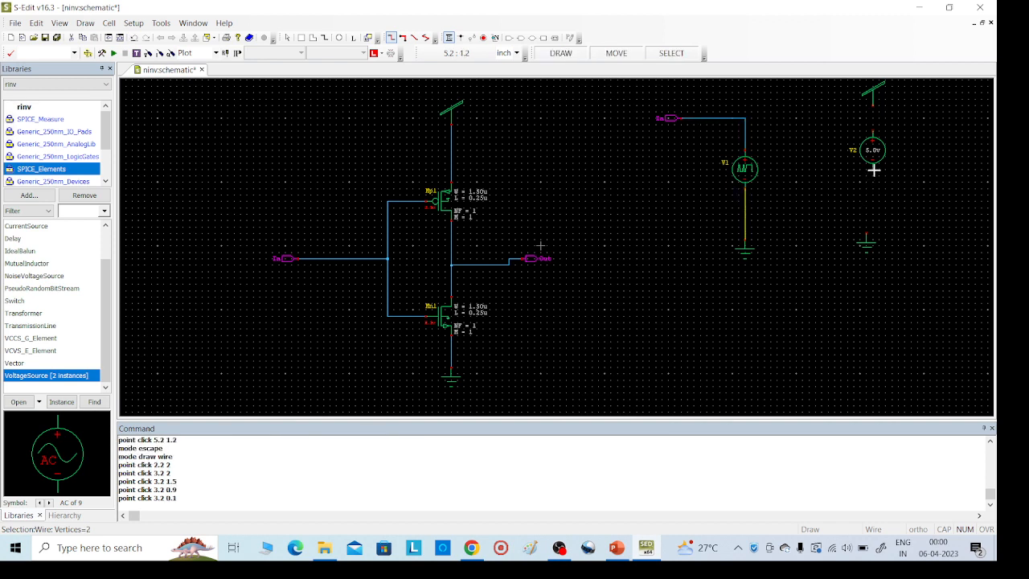
Wire DC source V2 to the Gnd symbol below it and to the Vdd symbol above it.
left_click(874, 169)
left_click(874, 235)
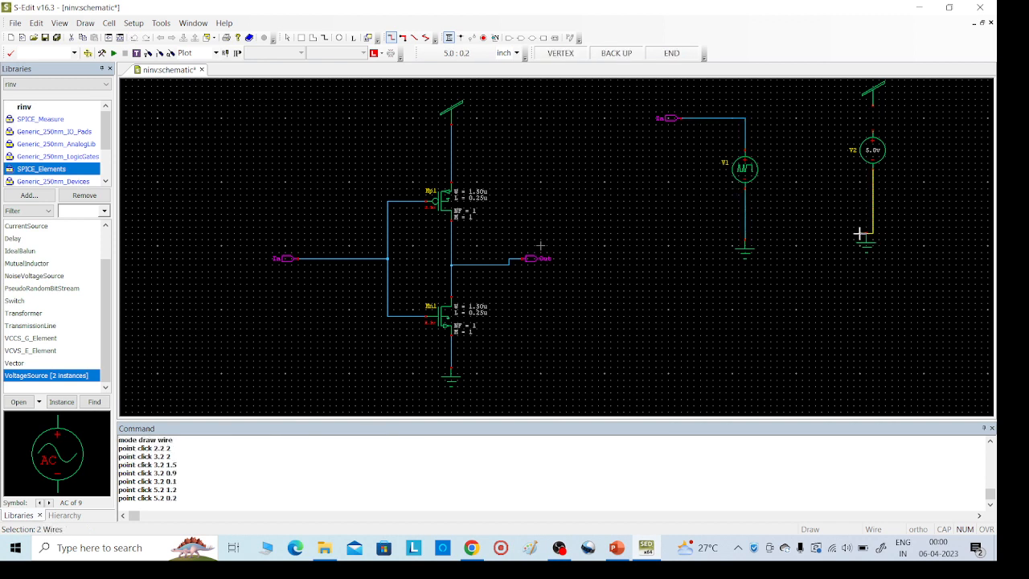
left_click(869, 234)
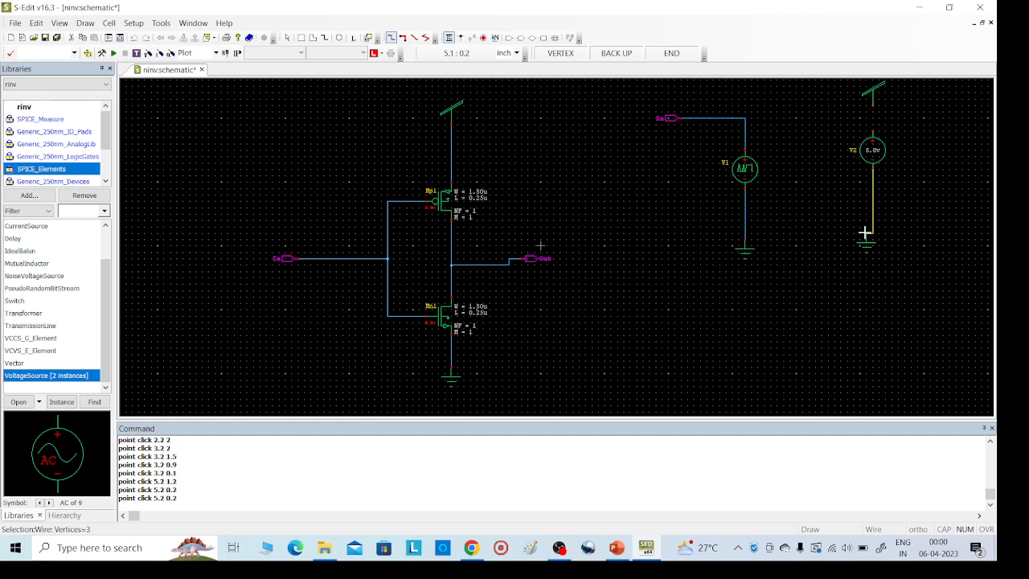
left_click(865, 234)
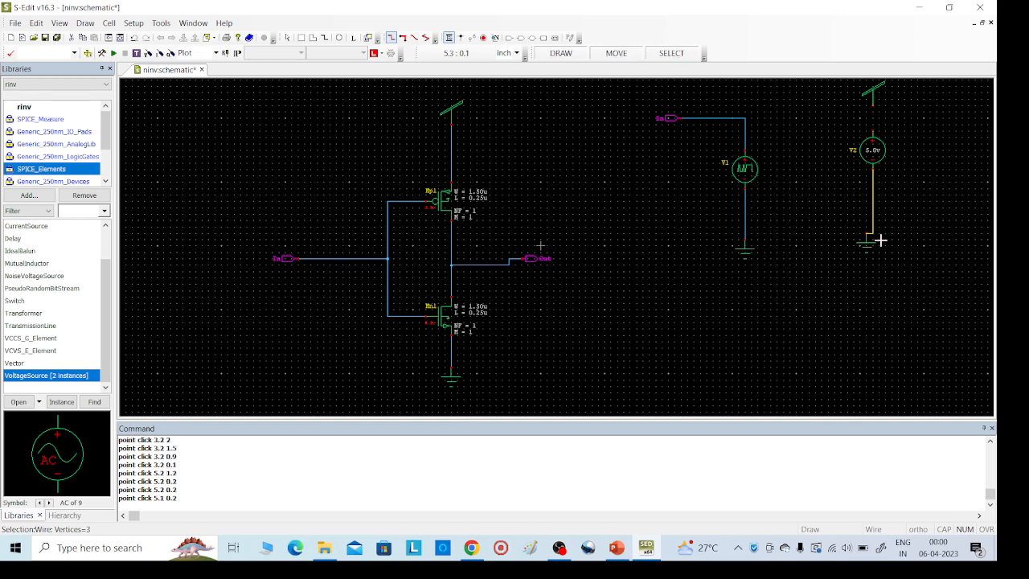
left_click(873, 106)
left_click(873, 137)
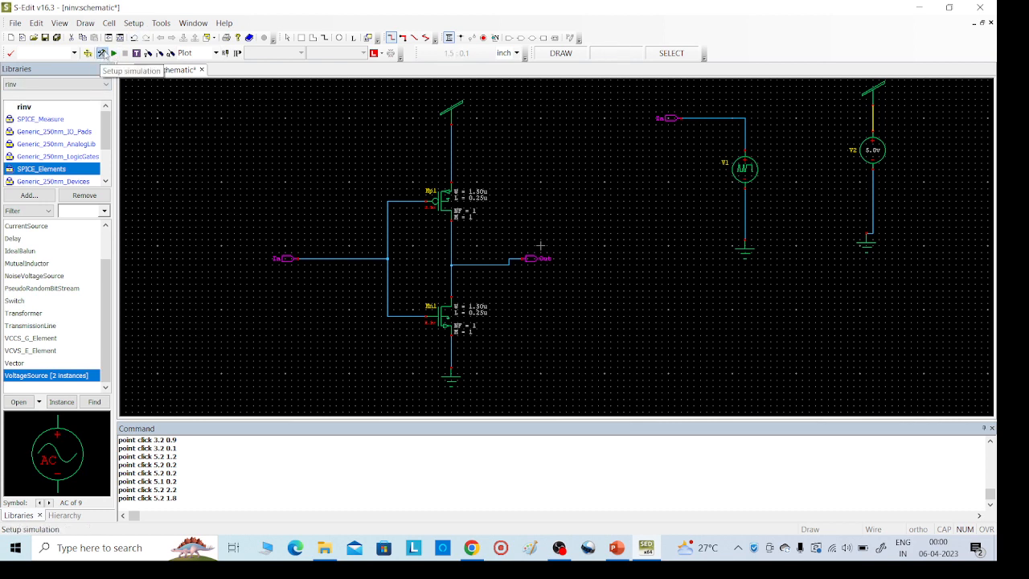
left_click(102, 53)
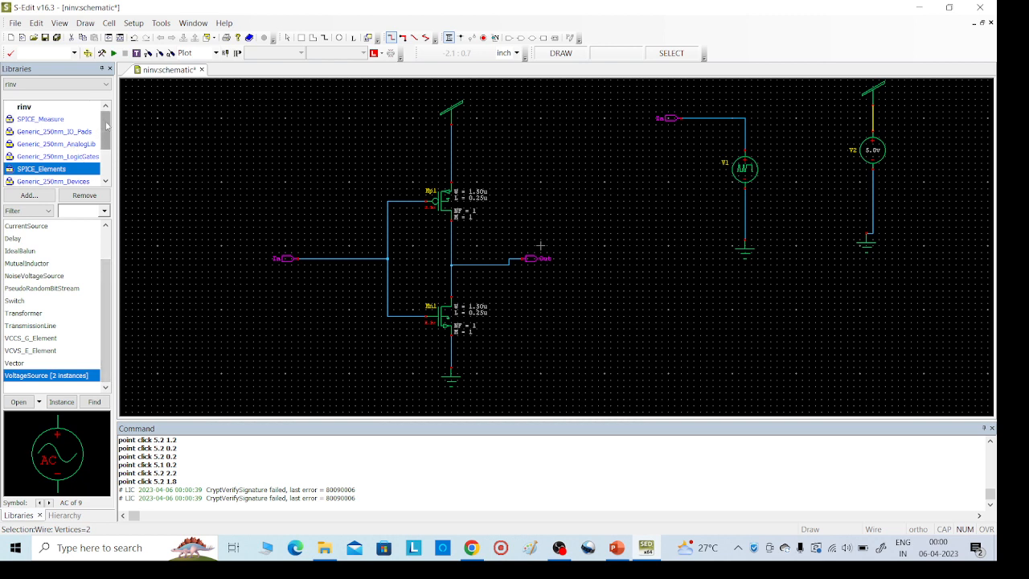
Choose the PrintVoltage cell from the SPICE_Commands library with the Voltage symbol view.
left_click_drag(106, 127, 106, 151)
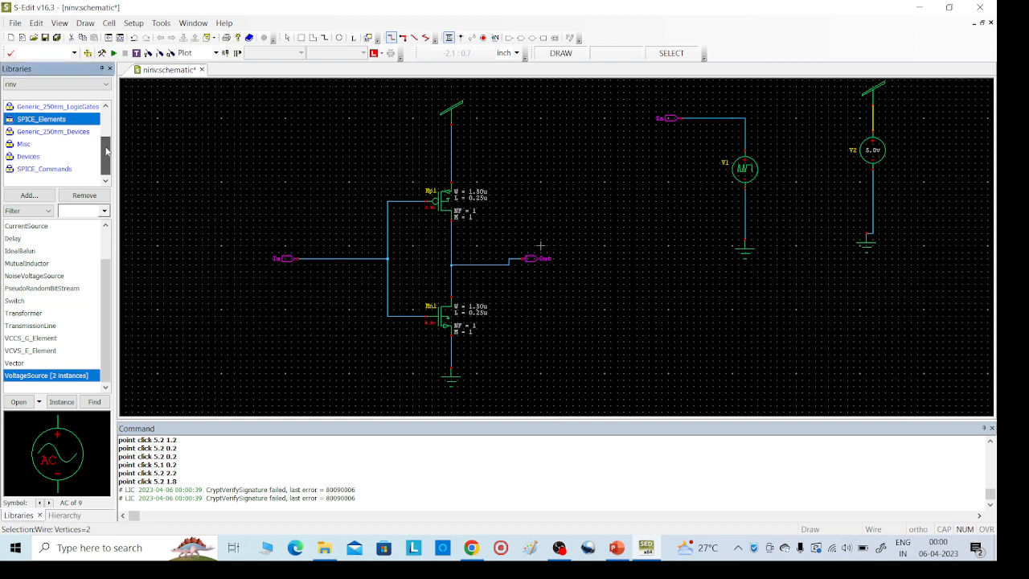
left_click(70, 167)
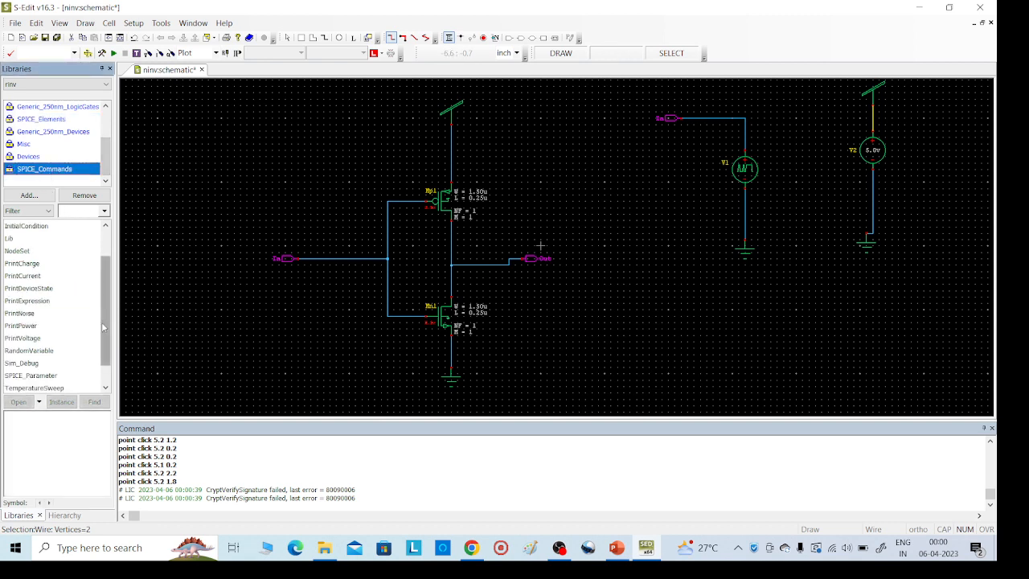
left_click_drag(106, 300, 106, 316)
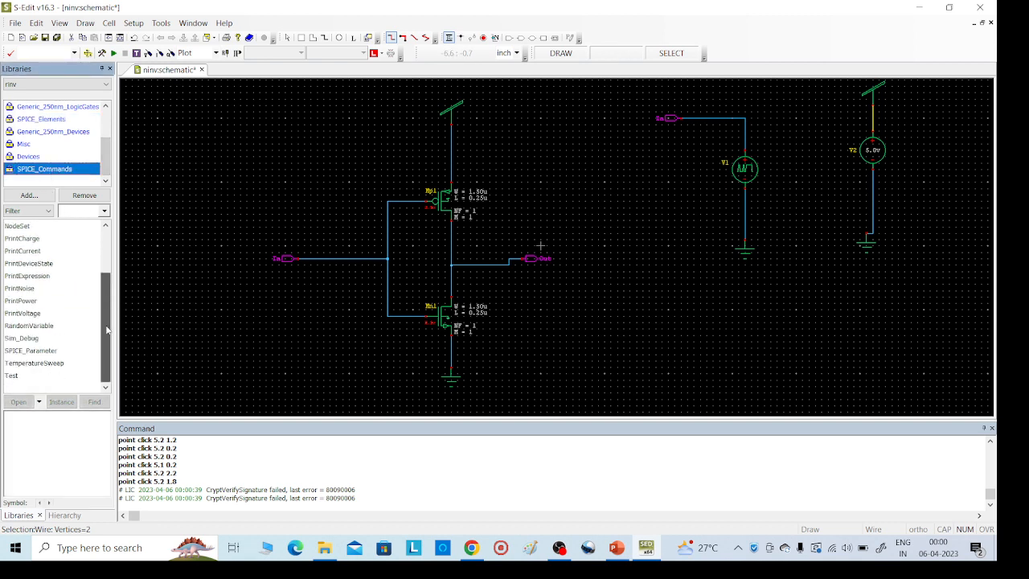
left_click(29, 314)
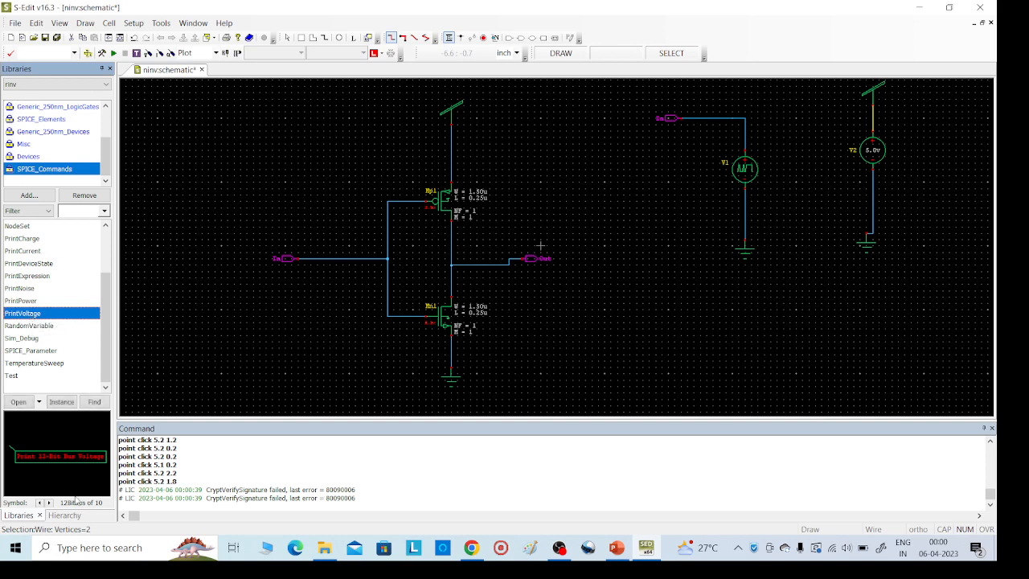
left_click(49, 504)
left_click(49, 503)
left_click(49, 504)
left_click(49, 503)
left_click(49, 503)
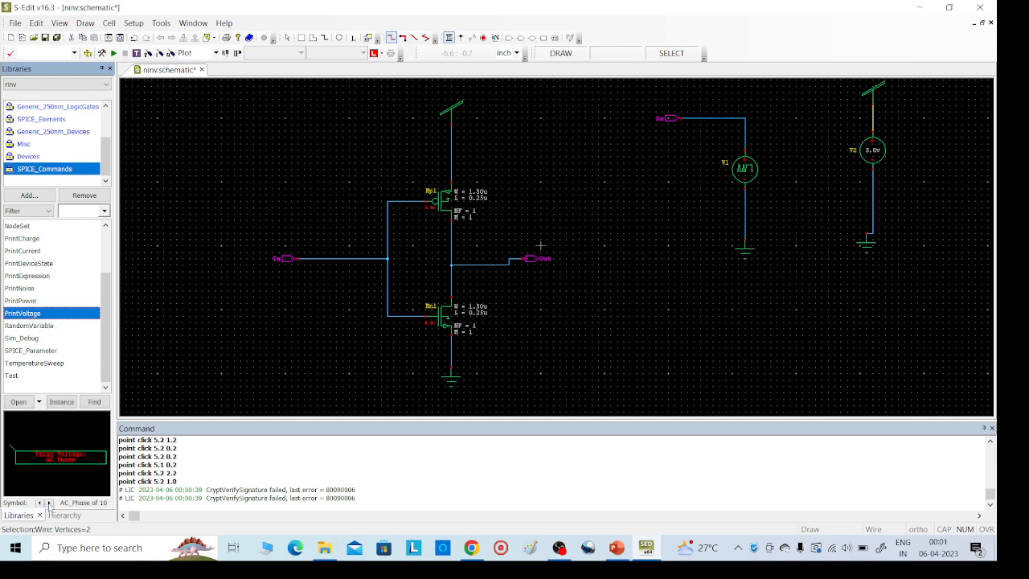
left_click(49, 504)
left_click(49, 504)
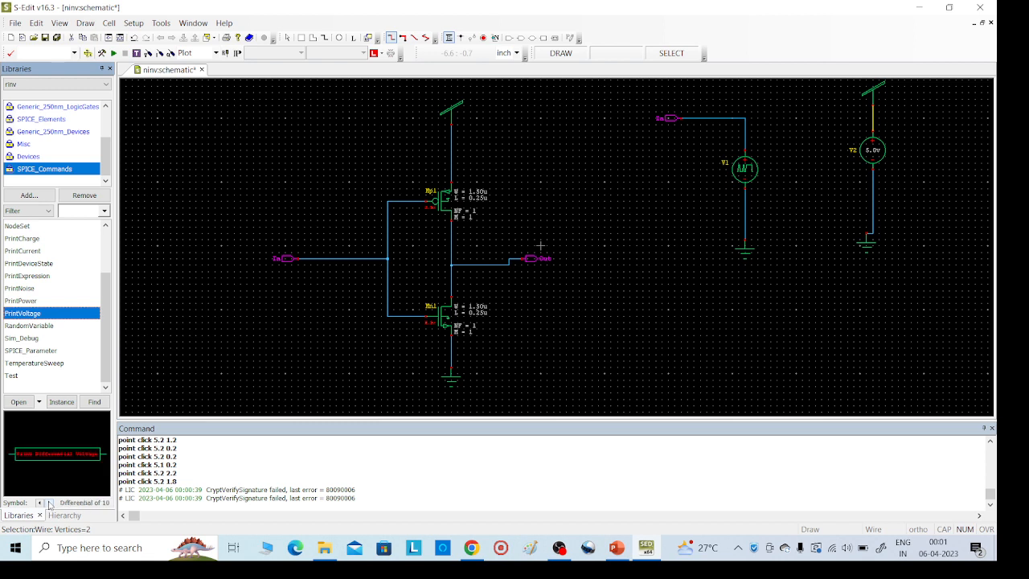
left_click(49, 503)
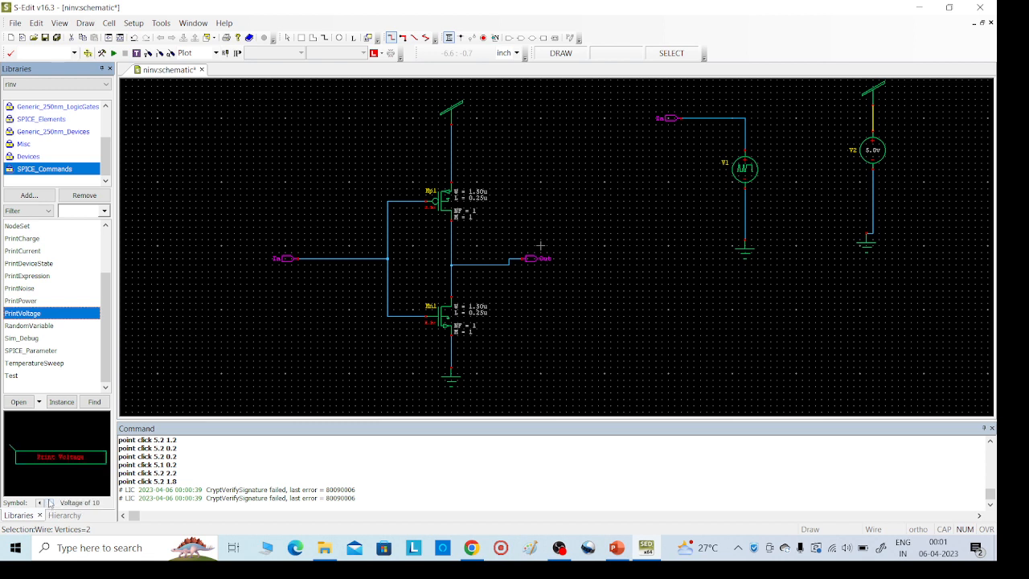
Place one PrintVoltage probe on the inverter's output wire at (-1.4, 0.1) and another on its input wire at (-2.4, 0.2).
left_click(62, 403)
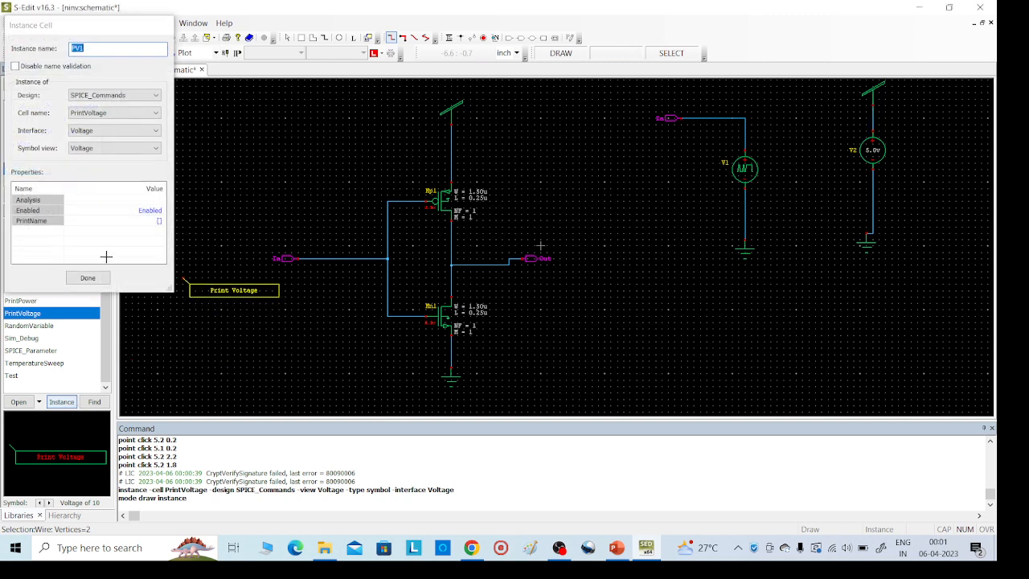
left_click(453, 242)
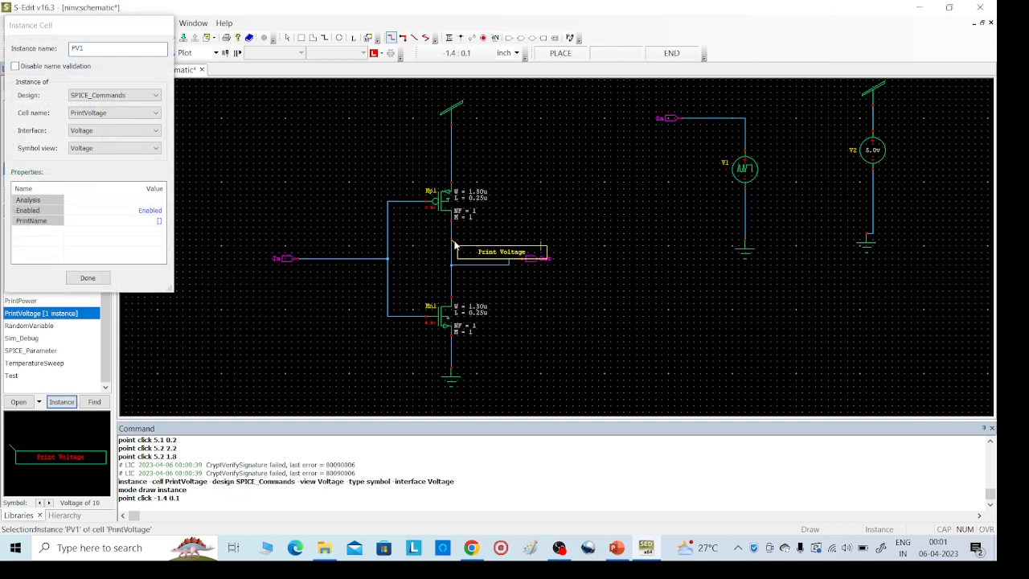
left_click(390, 231)
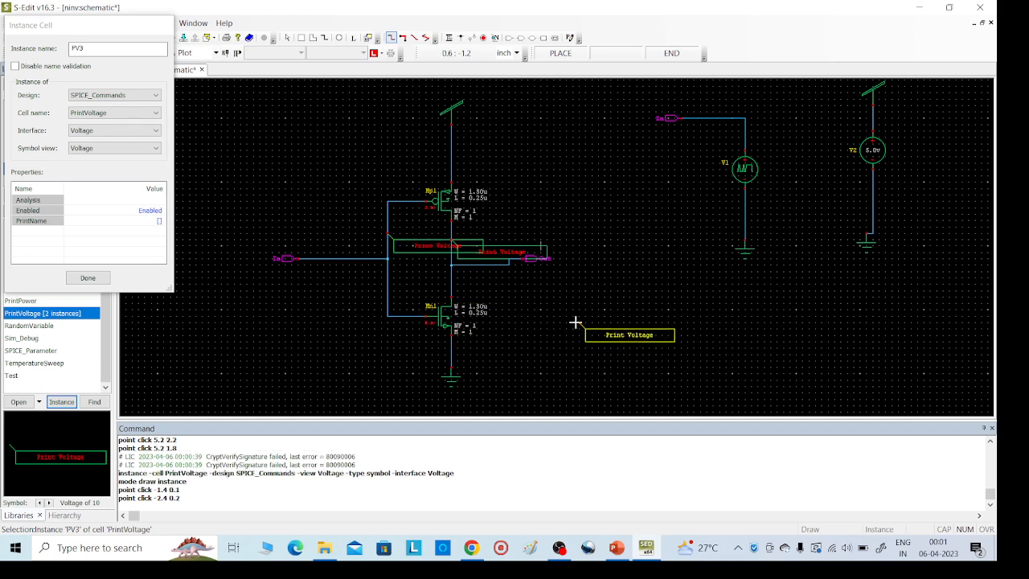
key("Escape")
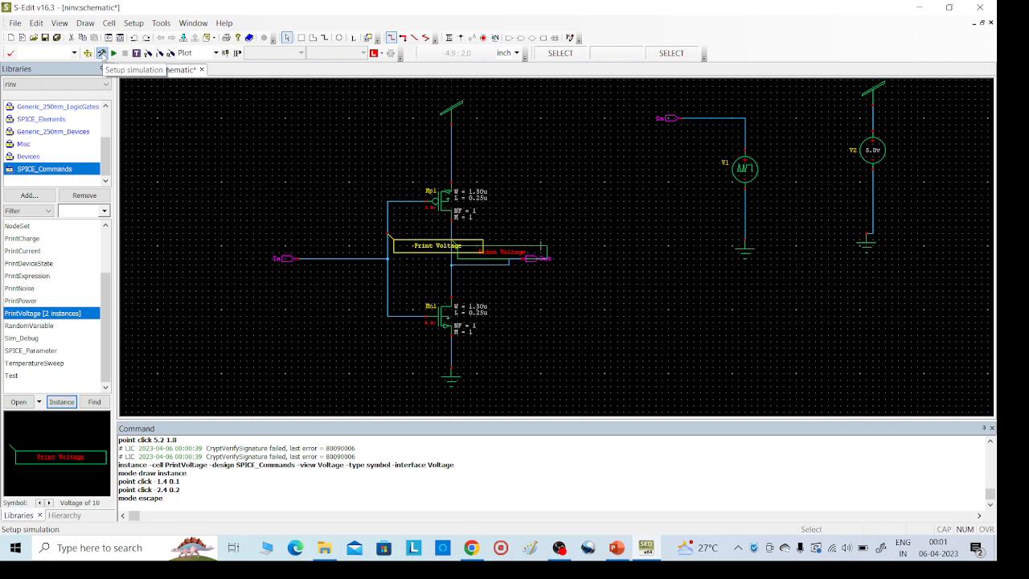
Set Enable Waveform Voltage Probing to True in the general SPICE simulation setup of cell ninv.
left_click(102, 53)
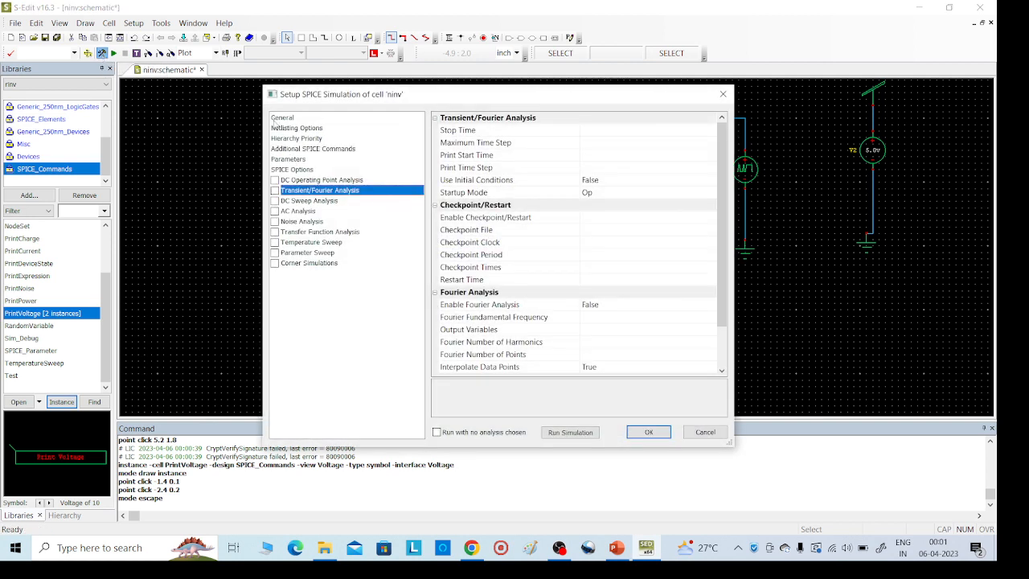
left_click(277, 118)
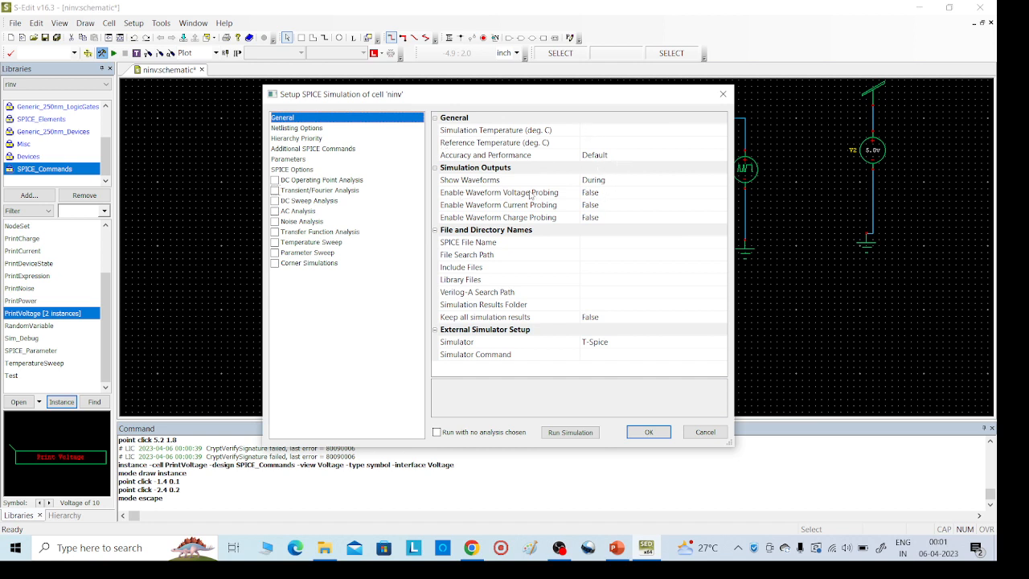
left_click(614, 195)
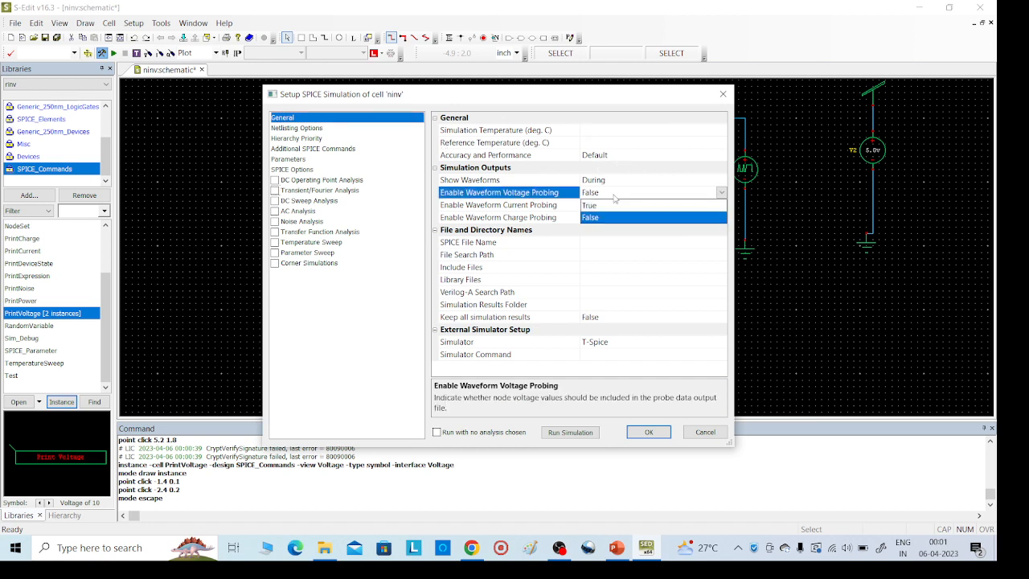
left_click(595, 206)
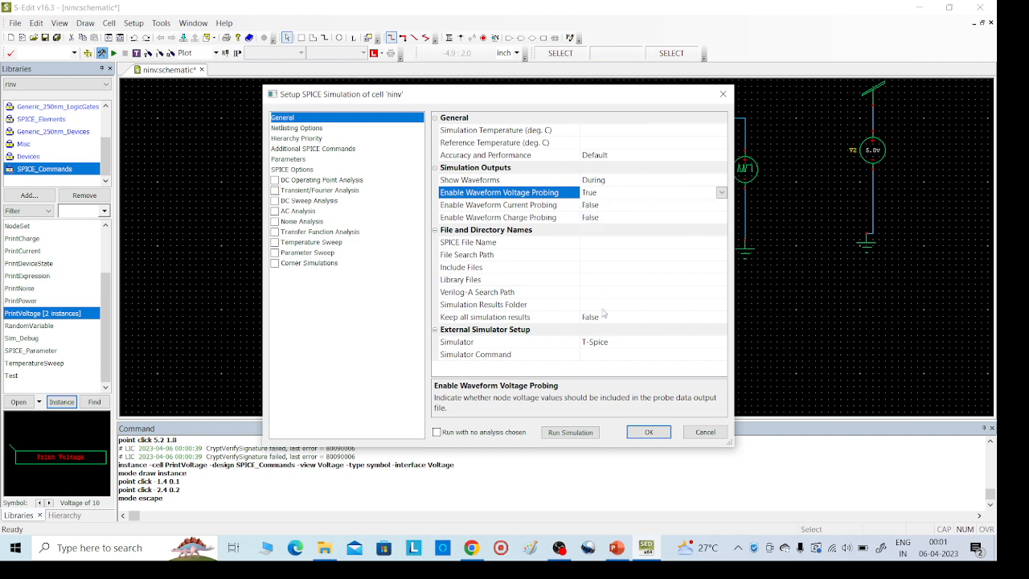
Set the simulation's library file to Generic_250nm.lib from the Generic_250nm_Tech folder.
left_click(478, 280)
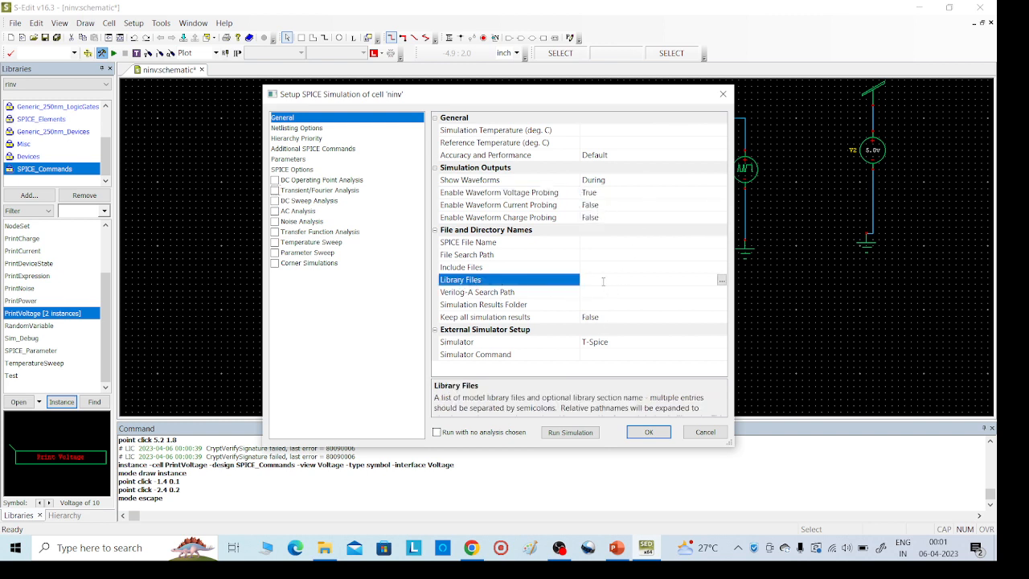
left_click(722, 279)
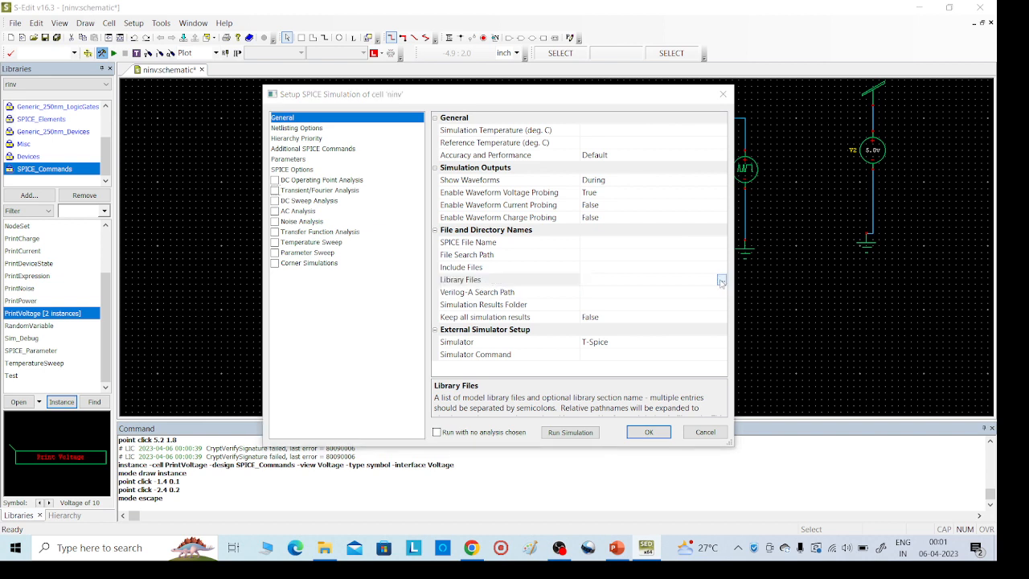
left_click(328, 136)
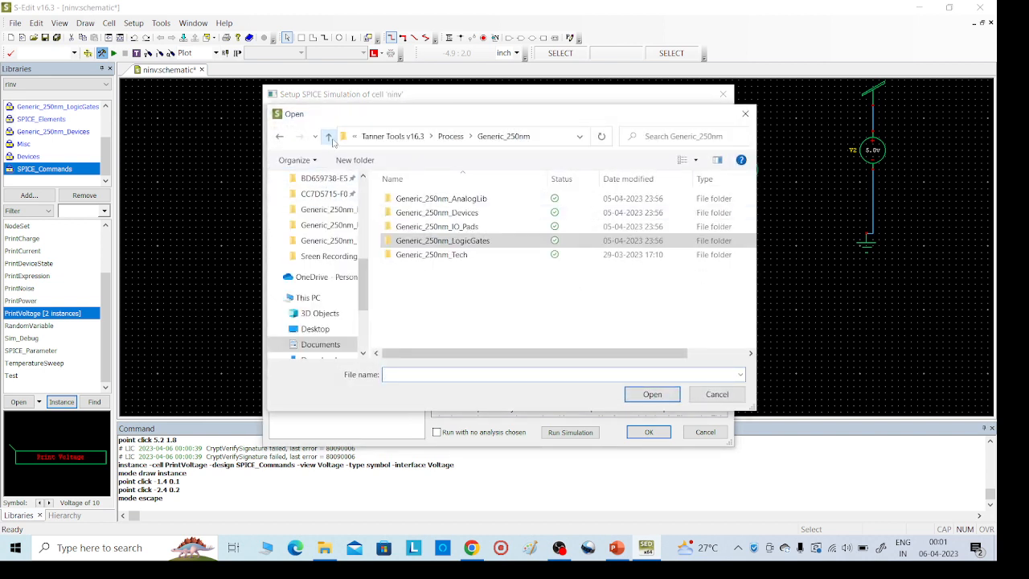
double_click(428, 256)
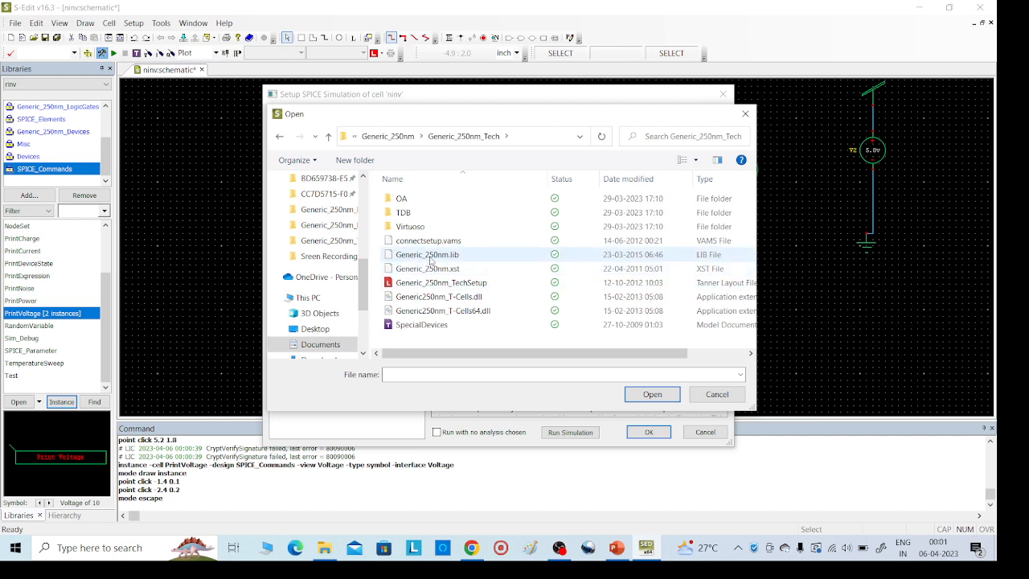
left_click(430, 256)
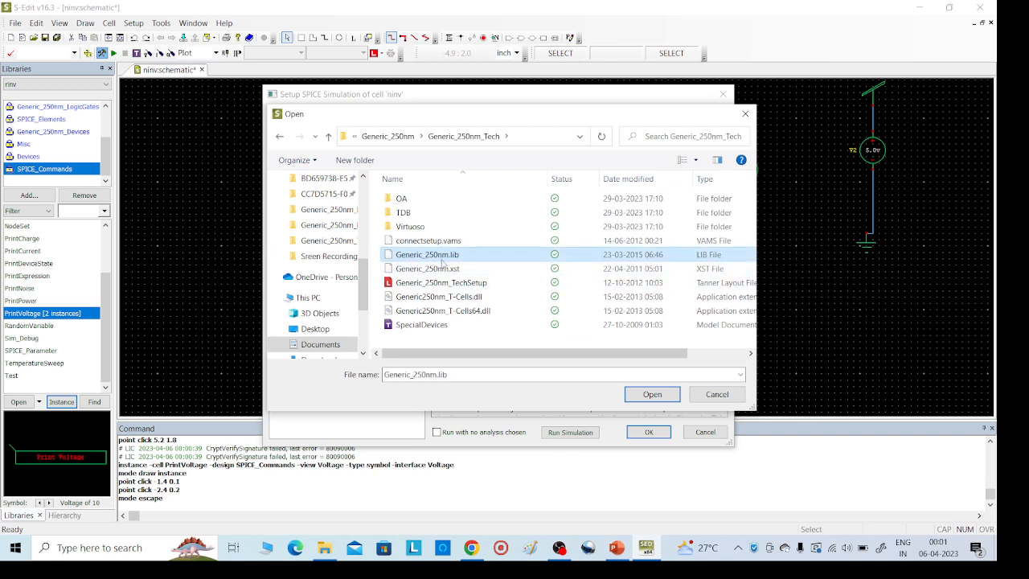
left_click(647, 394)
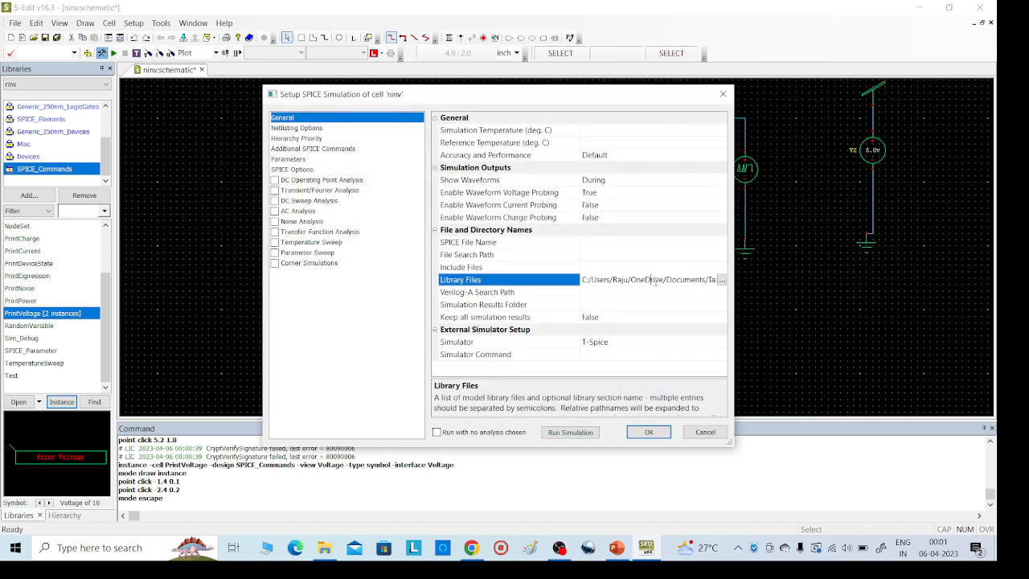
Append the section name TT after Generic_250nm.lib at the end of the library file path.
key("Right")
key("Right")
key("Right")
key("Right")
key("Right")
key("Right")
key("Right")
key("Right")
key("Right")
key("Right")
key("Right")
key("Right")
key("Right")
key("Right")
key("Right")
key("Right")
key("Right")
key("Right")
key("Right")
key("Right")
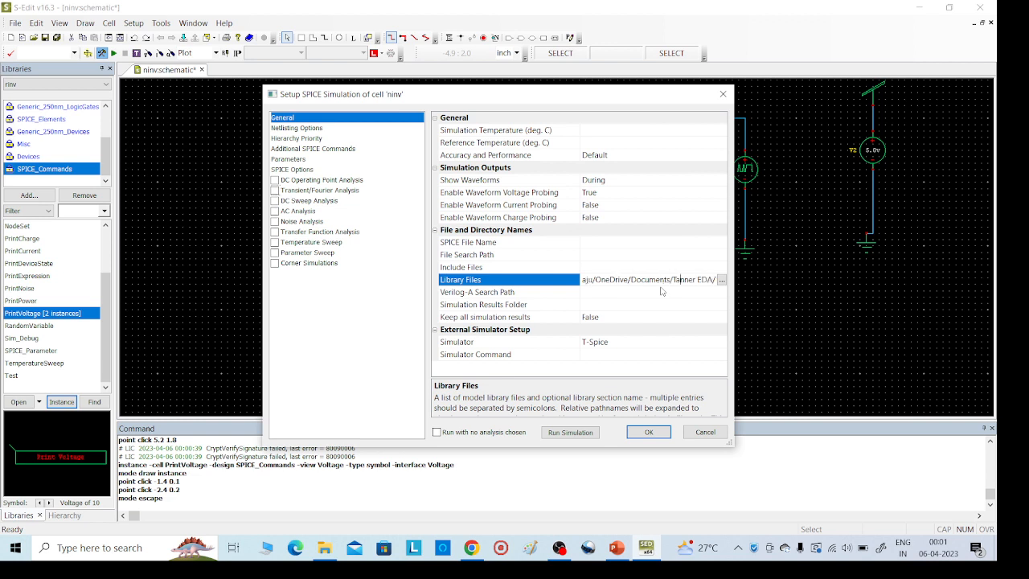
key("Right")
key("Right")
key("Right")
key("Right")
key("Right")
key("Right")
key("Right")
key("Right")
key("Right")
key("Right")
key("Right")
key("Right")
key("Right")
key("Right")
key("Right")
key("Right")
key("Right")
key("Right")
key("Right")
key("Right")
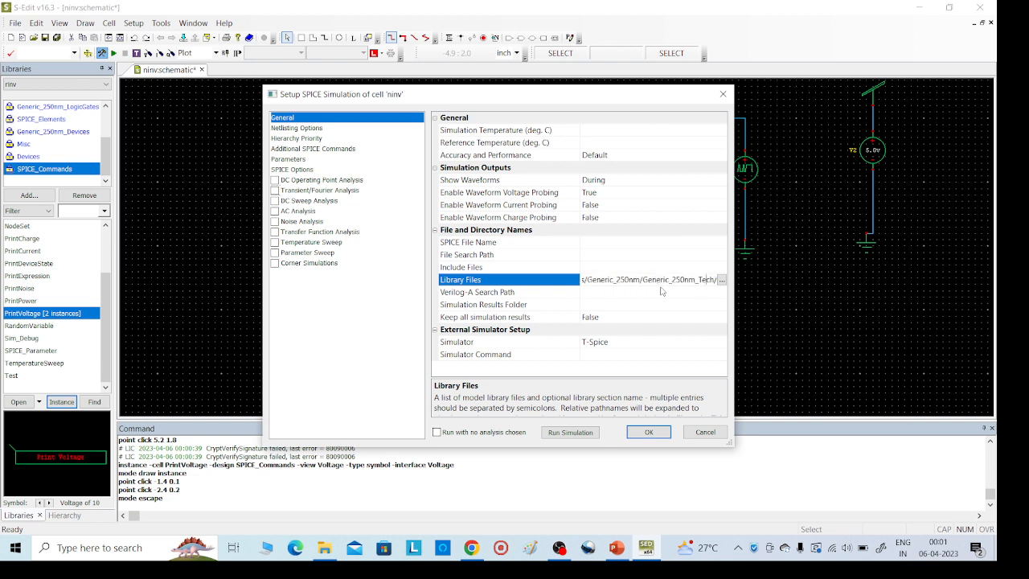
key("Right")
key("Right")
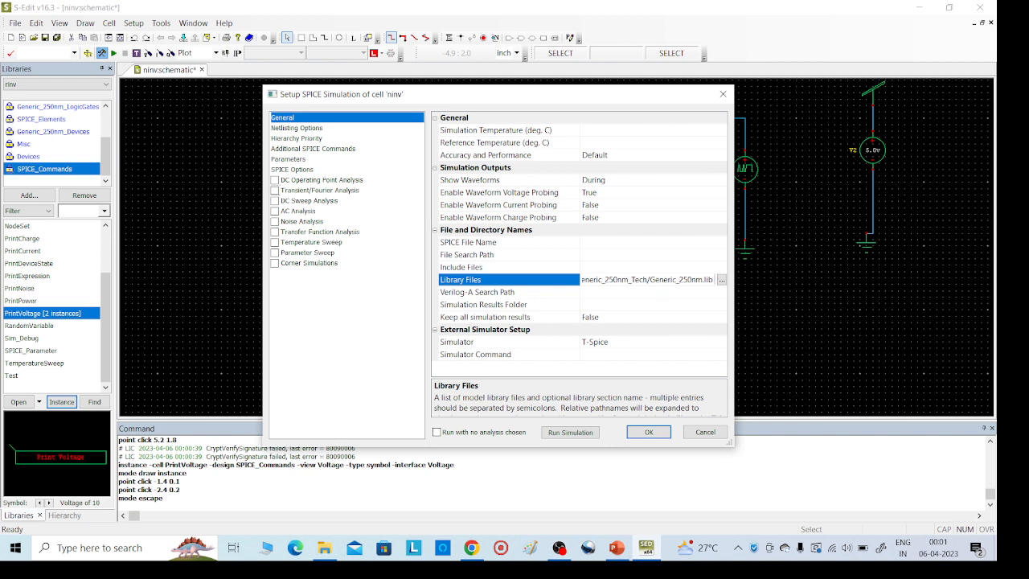
type("TT")
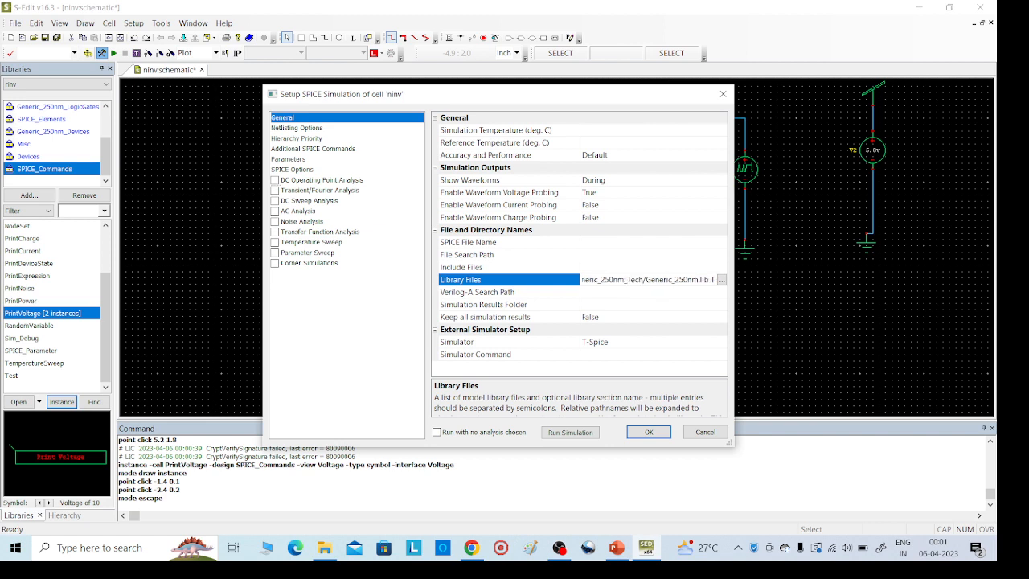
Enable transient analysis with stop time 1000ns, maximum time step 1ns and print start time 0ns, and save the design.
left_click(275, 191)
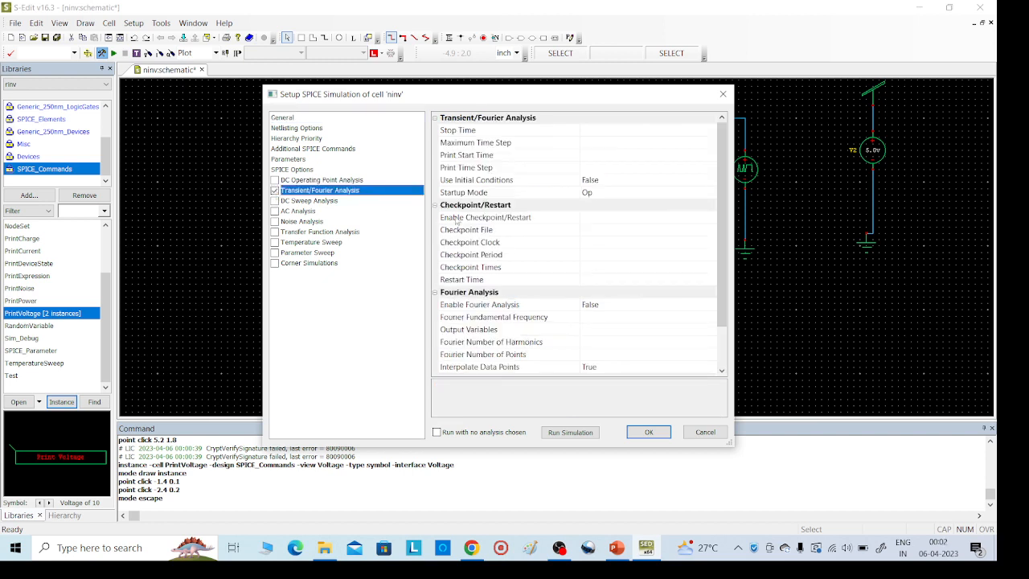
left_click(604, 130)
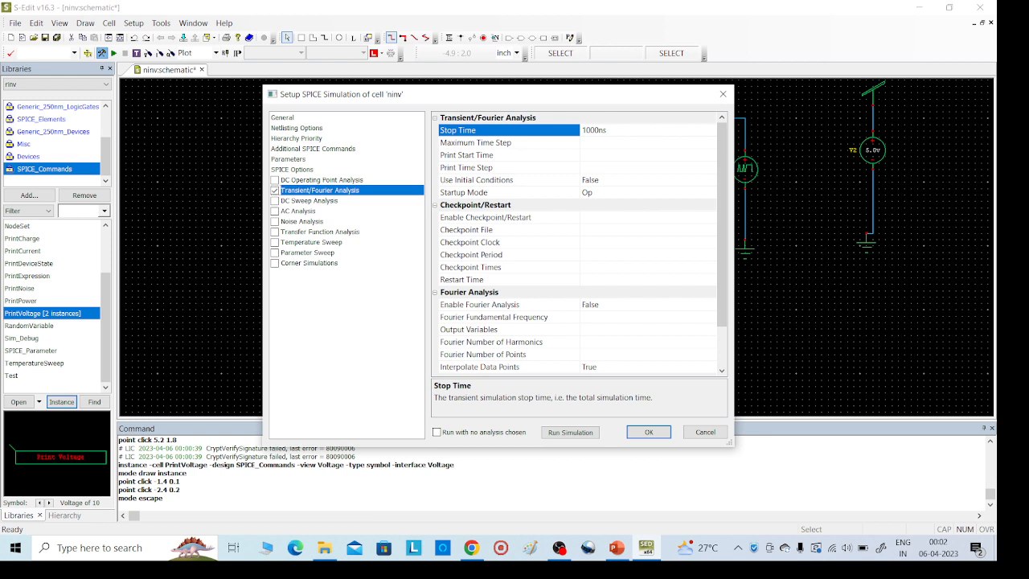
left_click(593, 143)
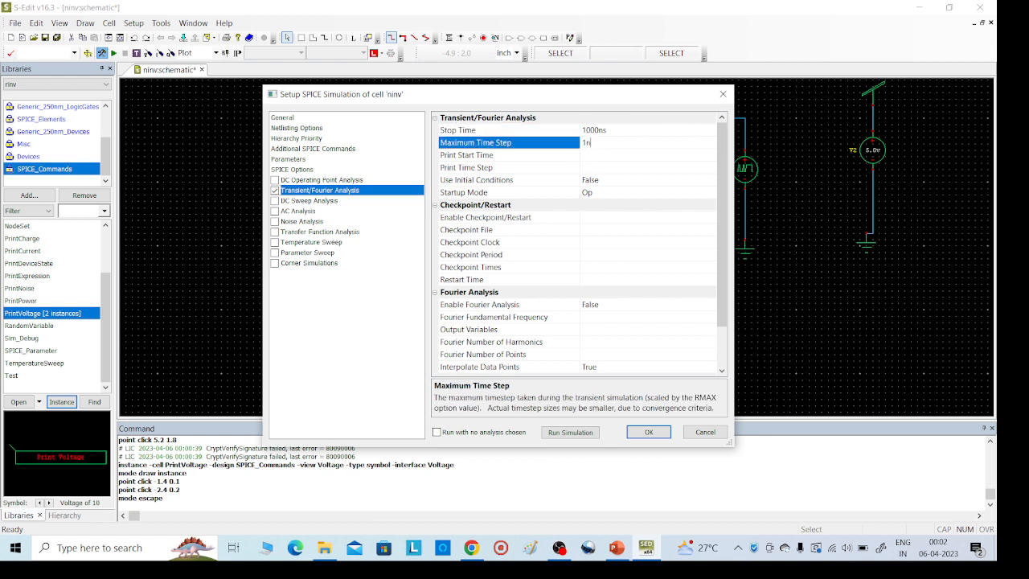
left_click(589, 155)
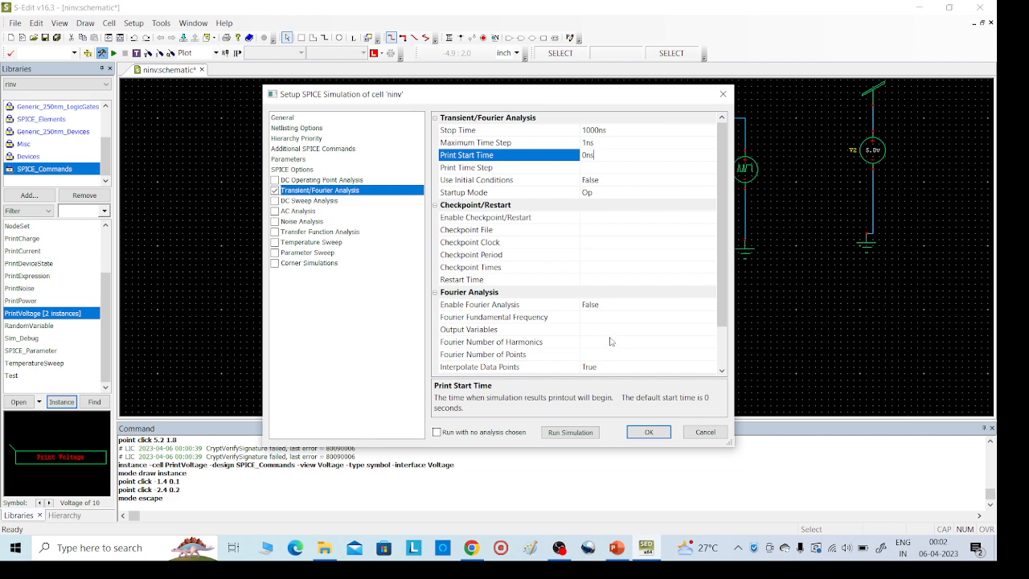
left_click(648, 433)
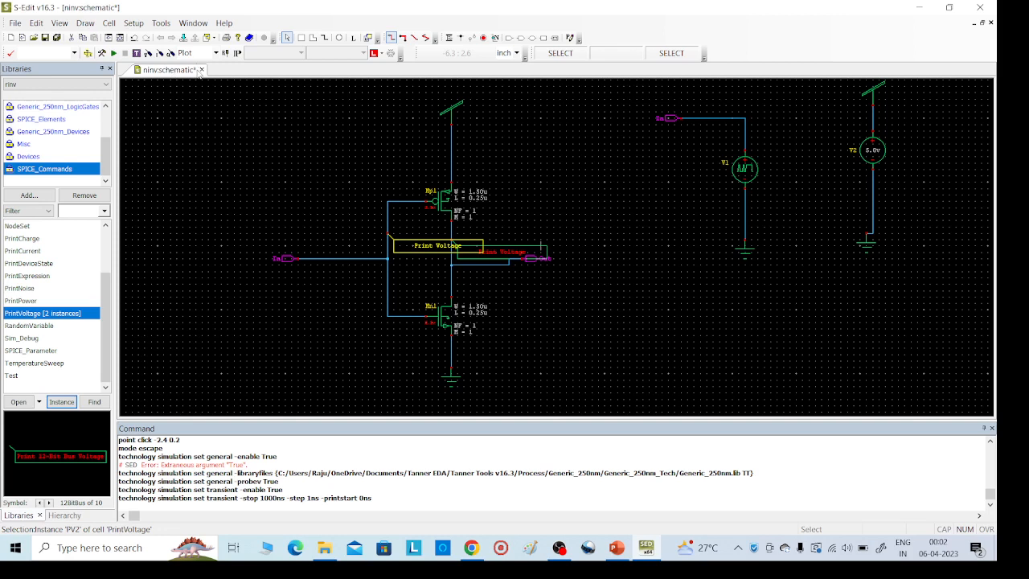
left_click(46, 39)
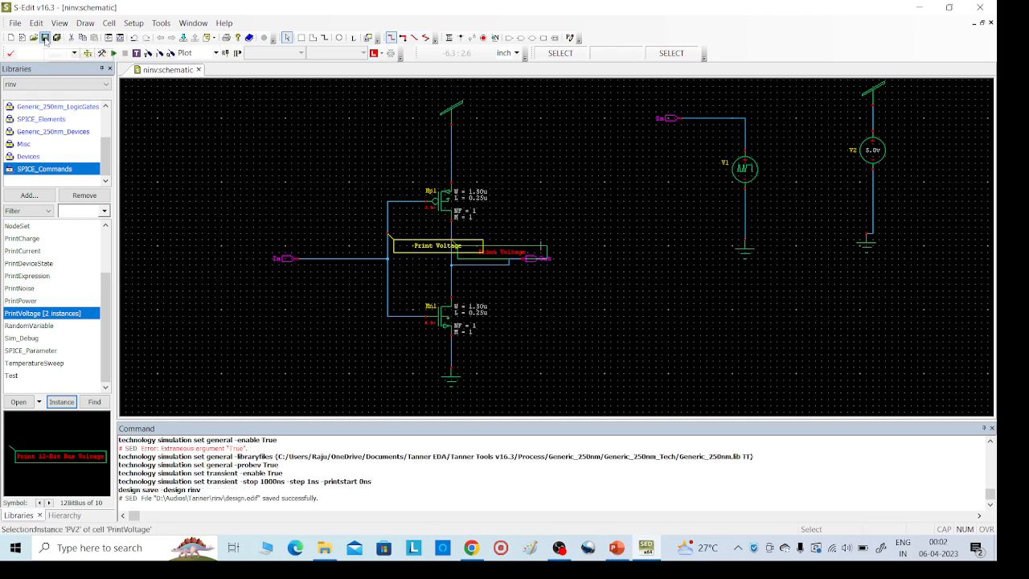
Run the simulation and put the In and Out voltage traces on separate plots in W-Edit.
left_click(114, 53)
left_click(115, 53)
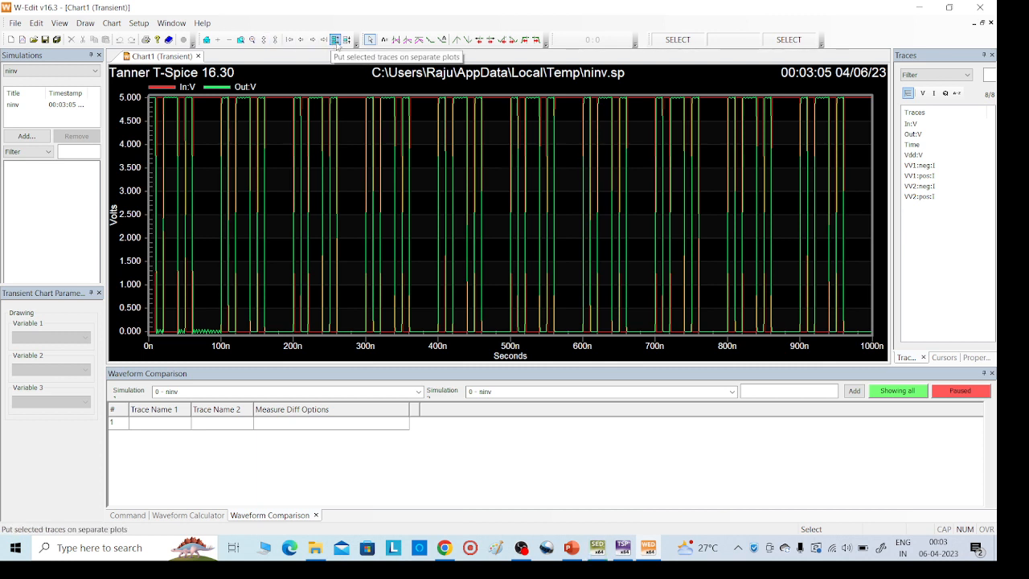
left_click(337, 43)
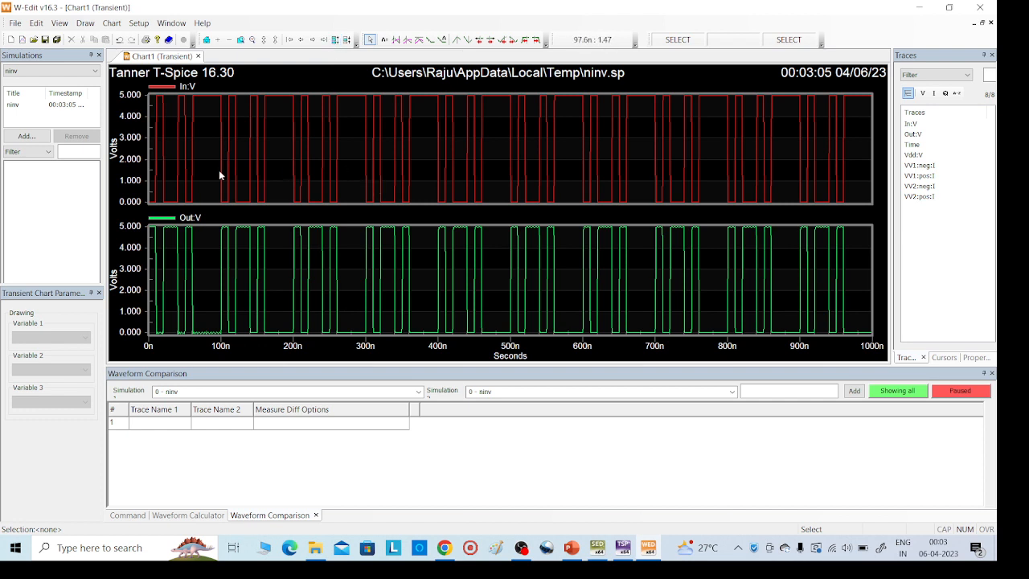